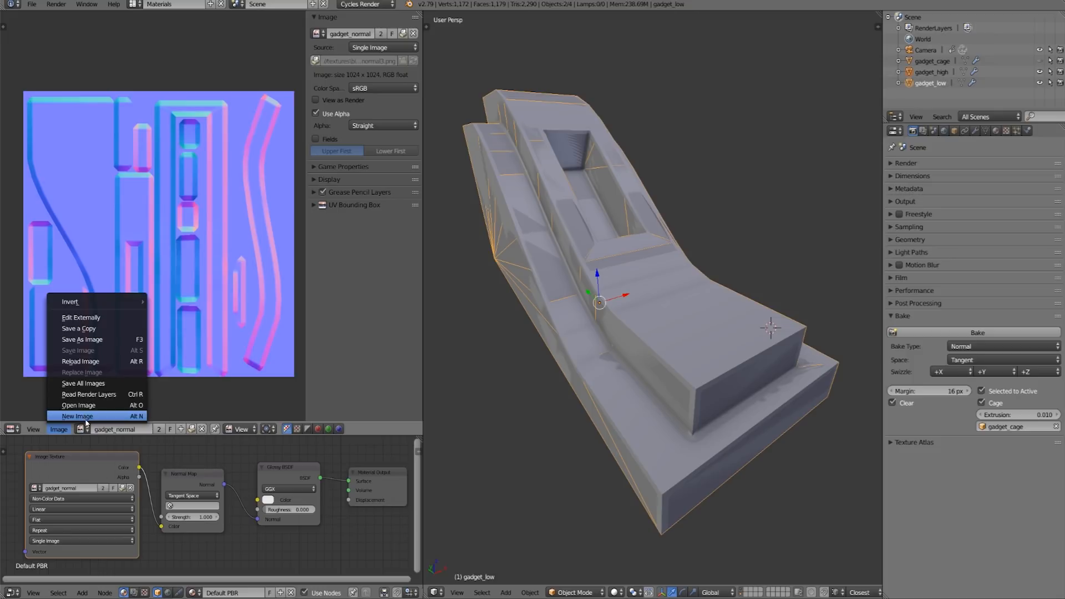
- Create a new 1024 × 1024 px blank image named "normal map" with 32 bit Float enabled and Alpha disabled
left_click(85, 416)
left_click(127, 411)
type("normal map")
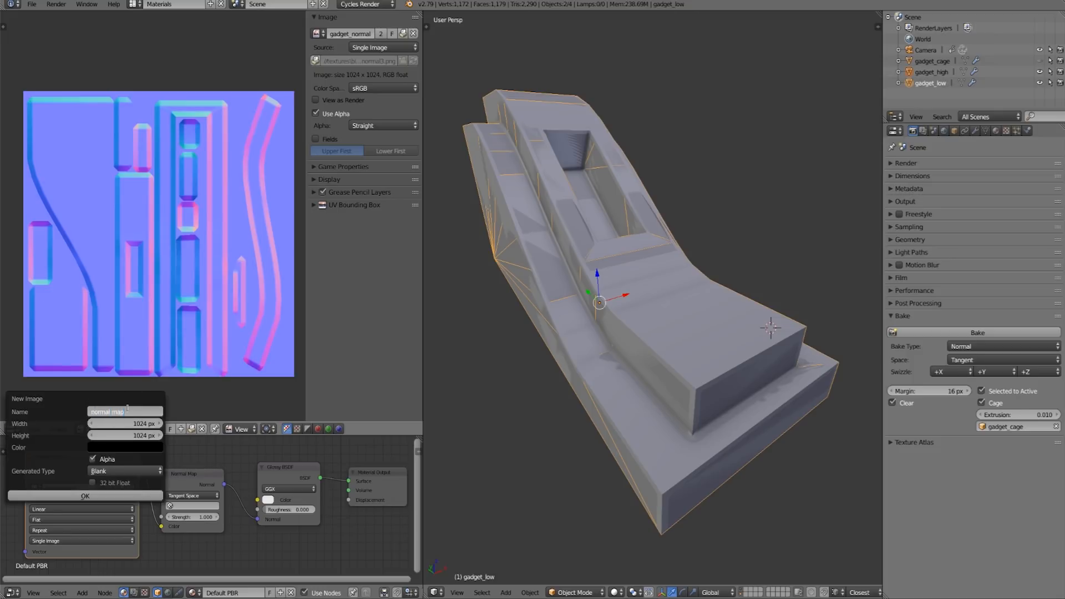
key("Return")
left_click(93, 483)
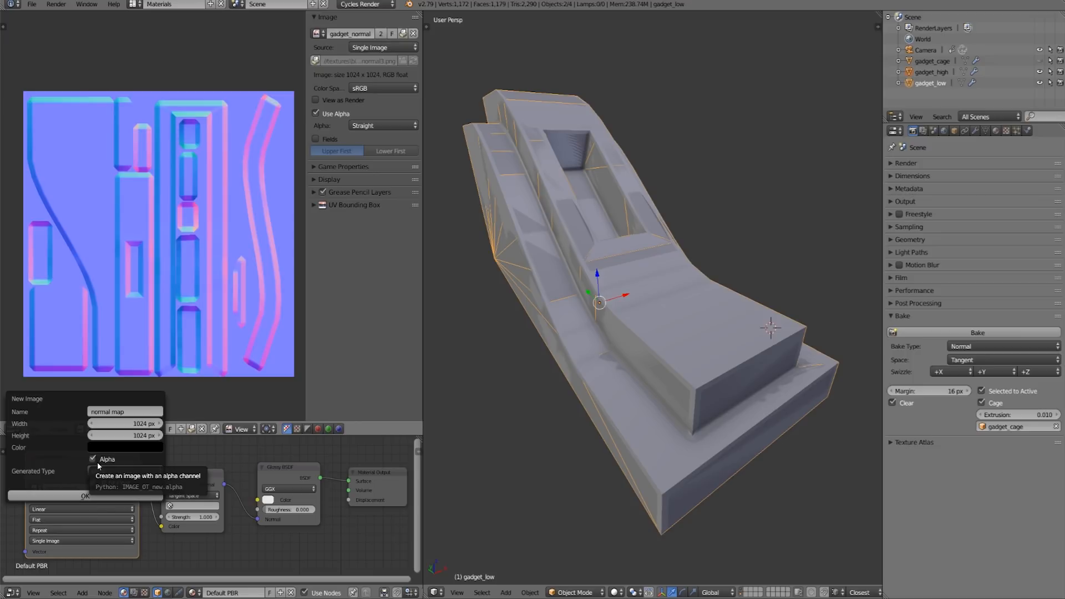
left_click(93, 459)
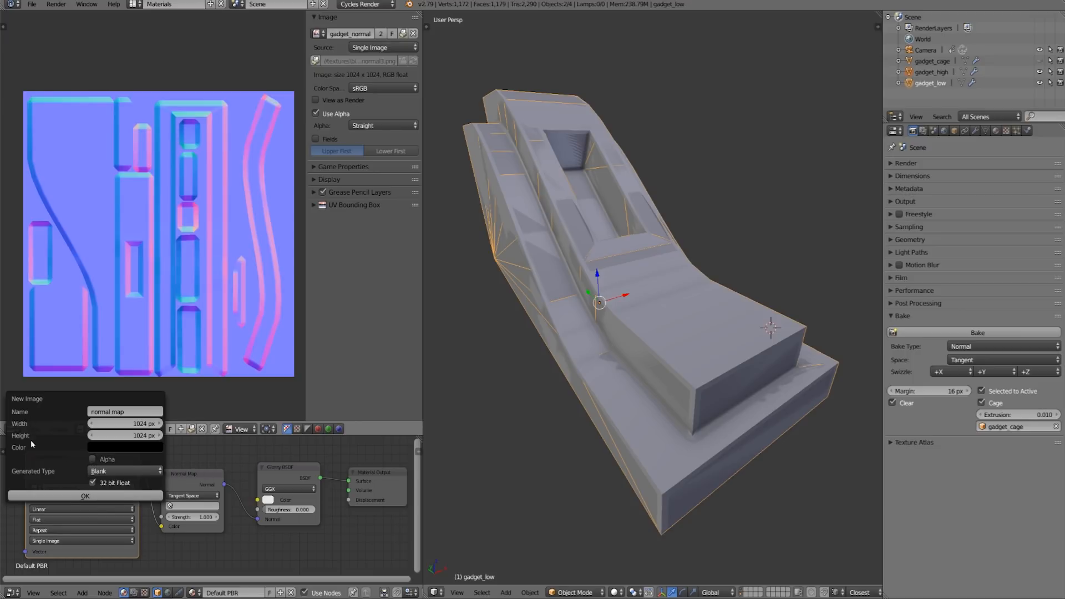
left_click(74, 496)
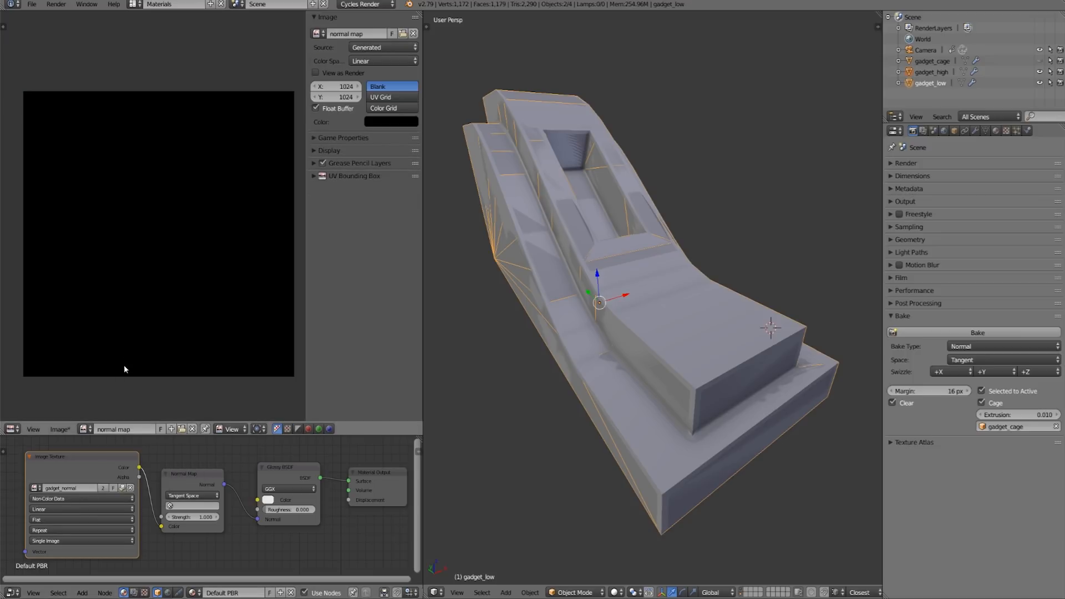
- Duplicate the Image Texture node, assign the "normal map" image to the copy and place it below the original node
middle_click_drag(92, 472, 94, 444)
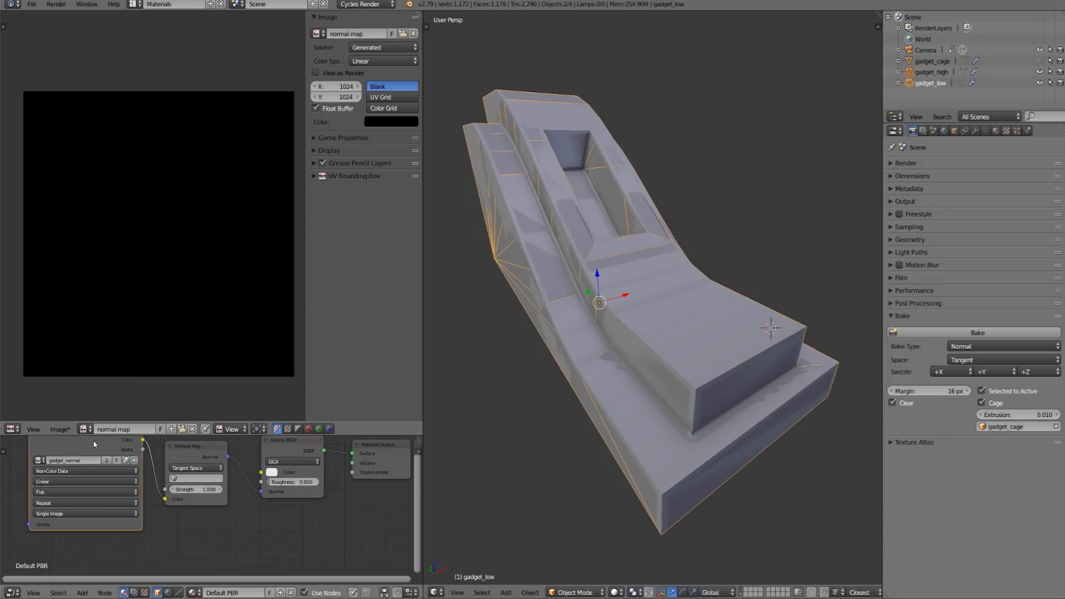
key("shift+d")
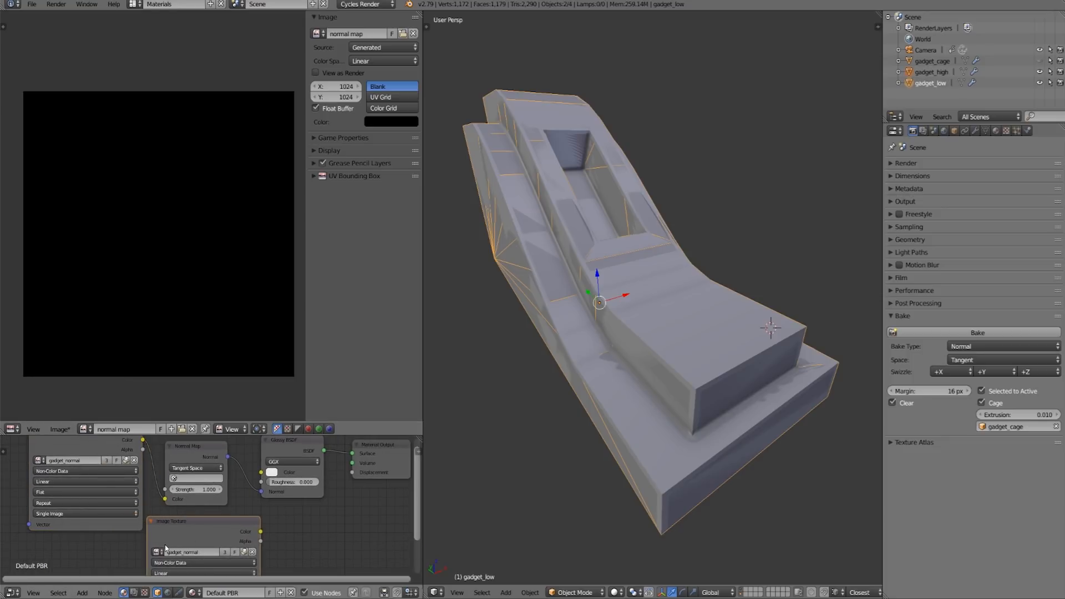
left_click(157, 551)
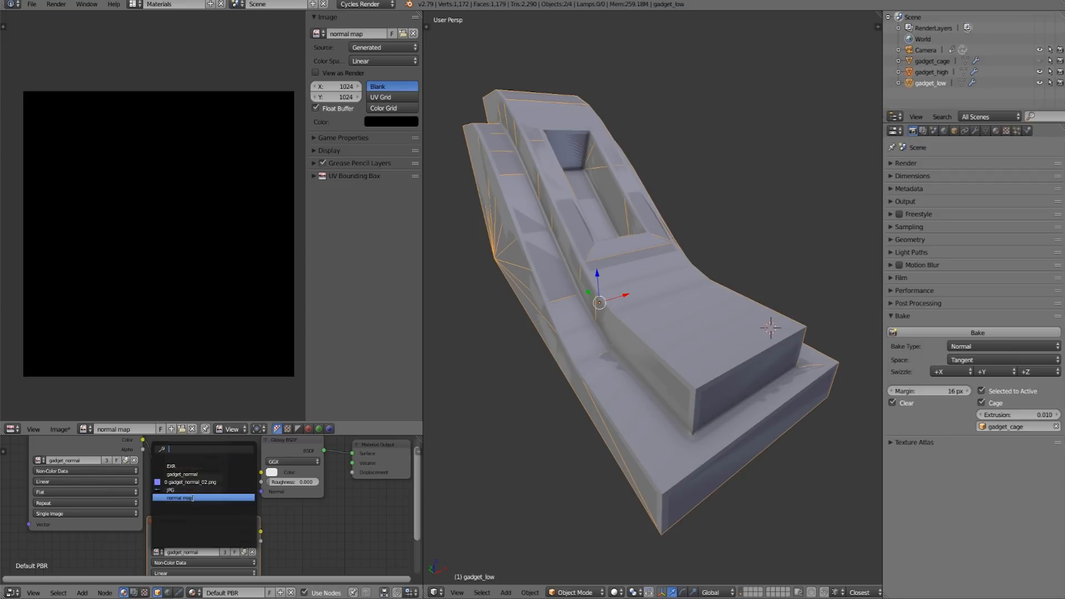
left_click(179, 498)
middle_click_drag(125, 541, 118, 482)
left_click_drag(164, 477, 41, 508)
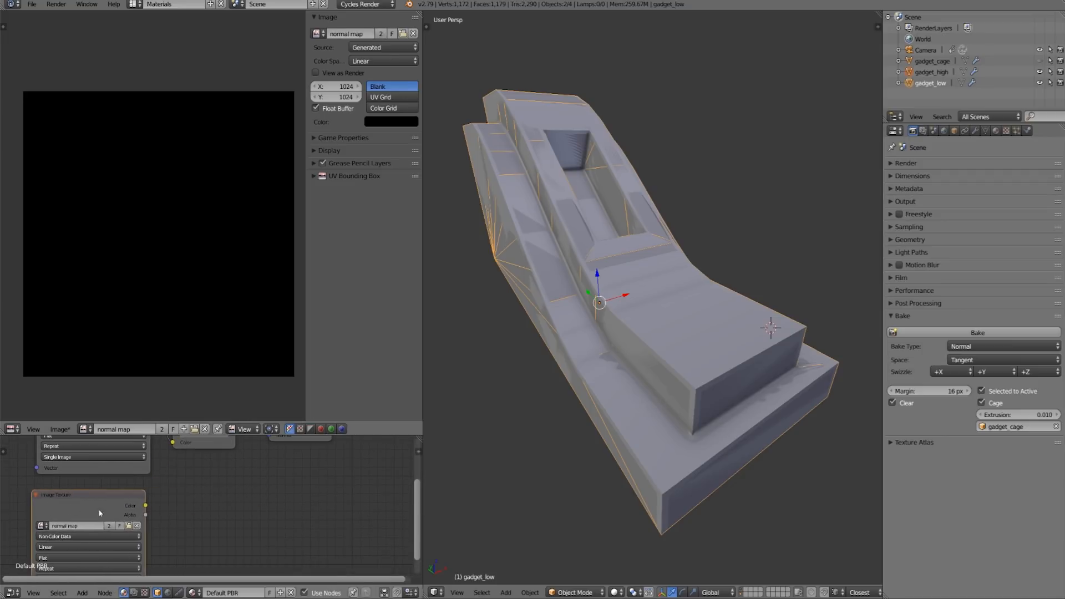
- Set the color space of the duplicated Image Texture node to Color
middle_click_drag(108, 530, 159, 495)
left_click(149, 501)
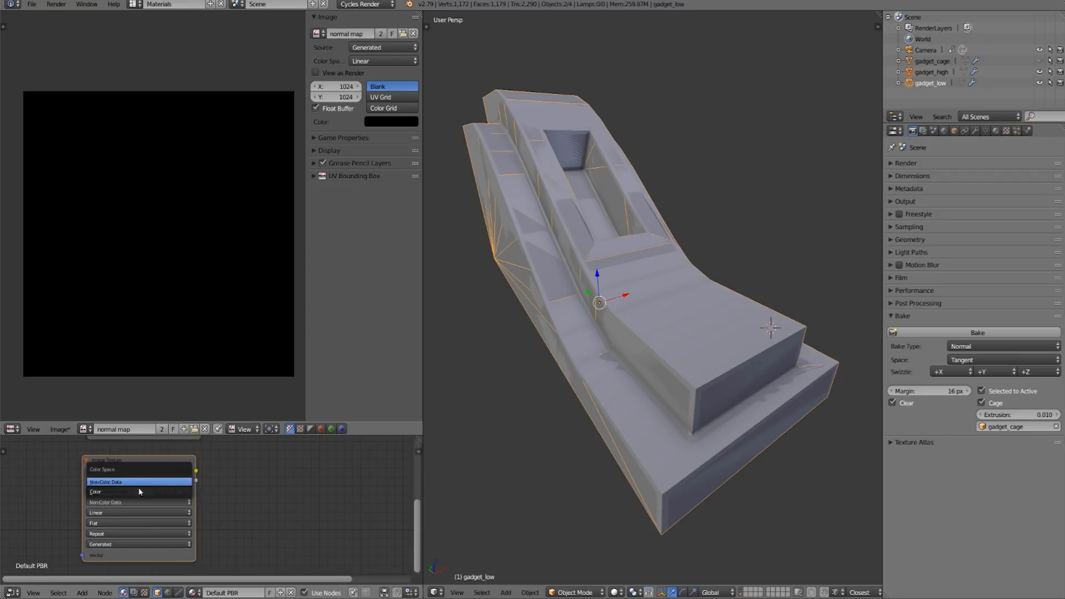
left_click(138, 483)
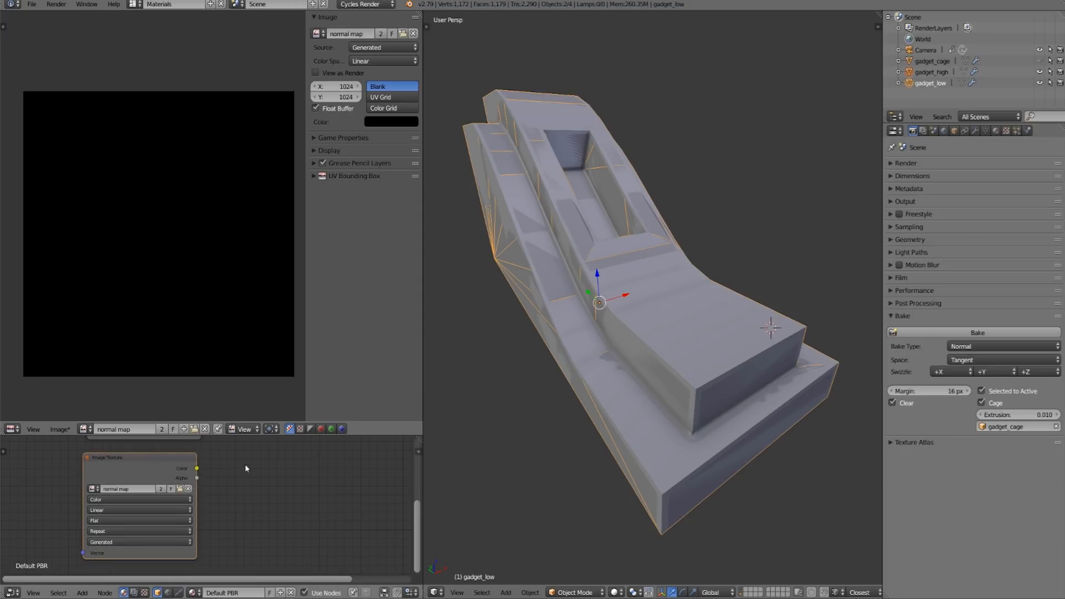
- Bake the tangent-space normals of the gadget into the "normal map" image
middle_click_drag(245, 464, 227, 515)
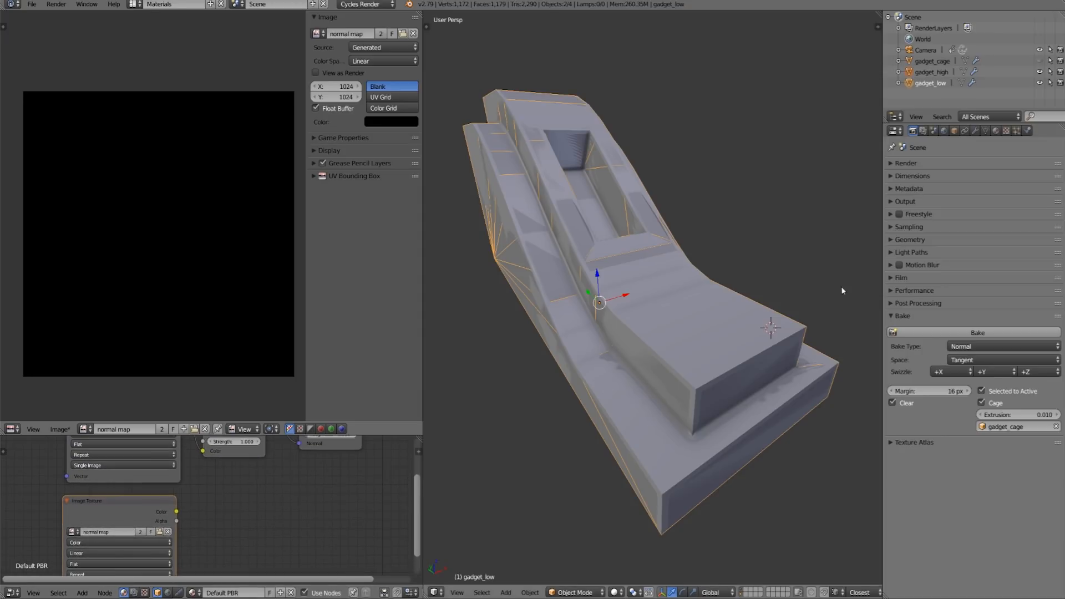
left_click(973, 332)
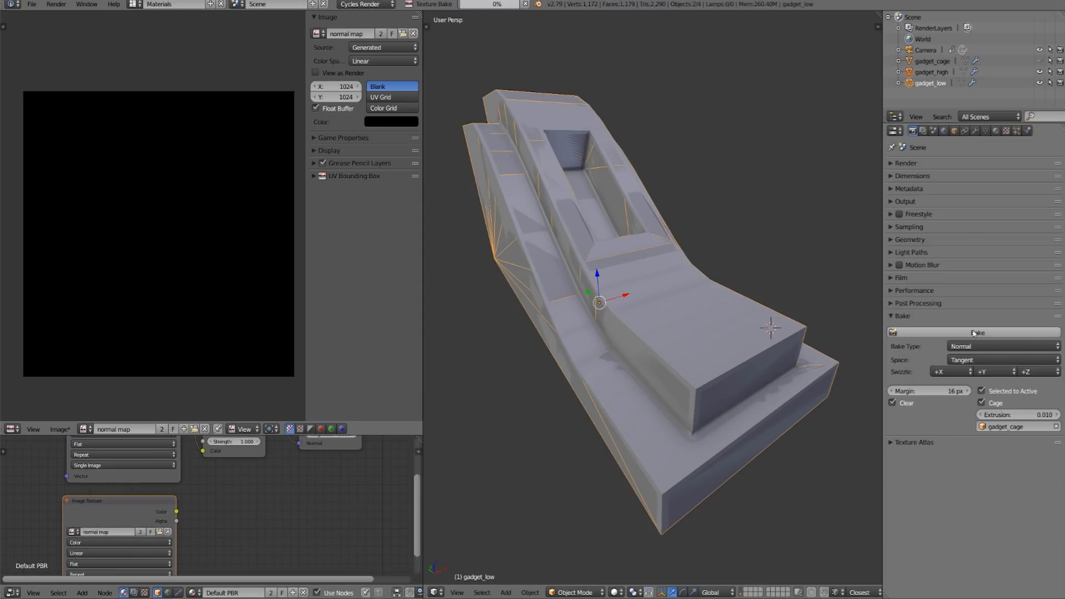
middle_click_drag(205, 263, 203, 266)
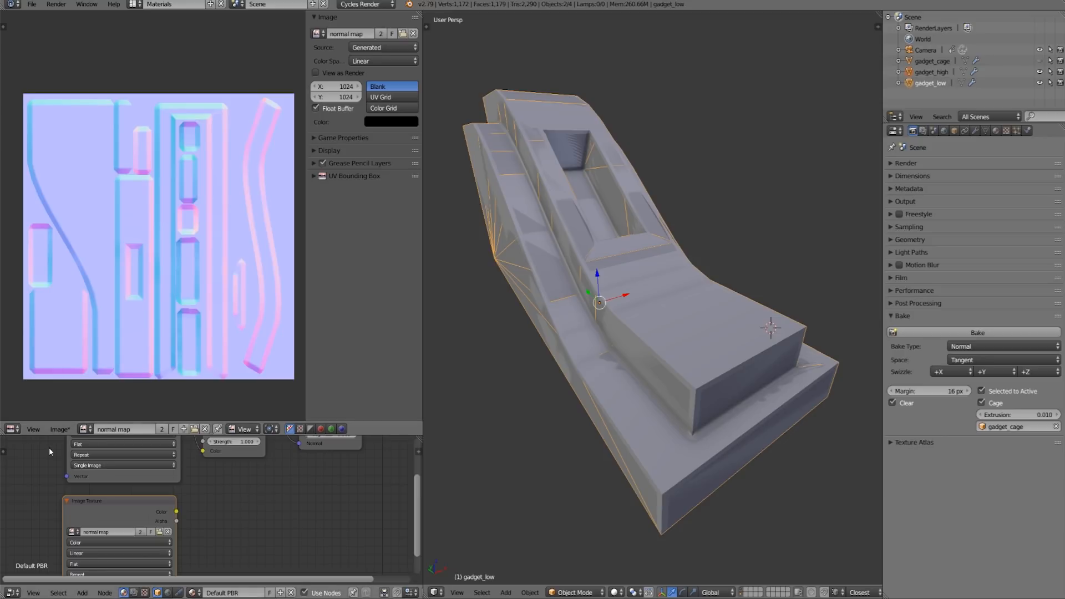
- Save the baked image as normal_map.exr in the bit depth folder, using OpenEXR format with Float (Full) color depth
left_click(59, 430)
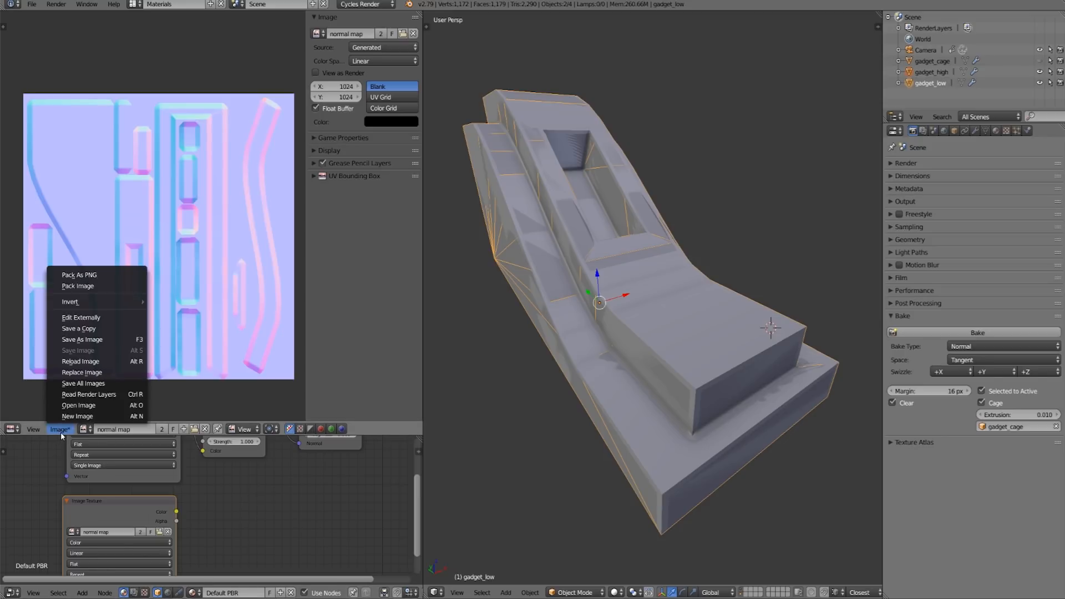
left_click(123, 339)
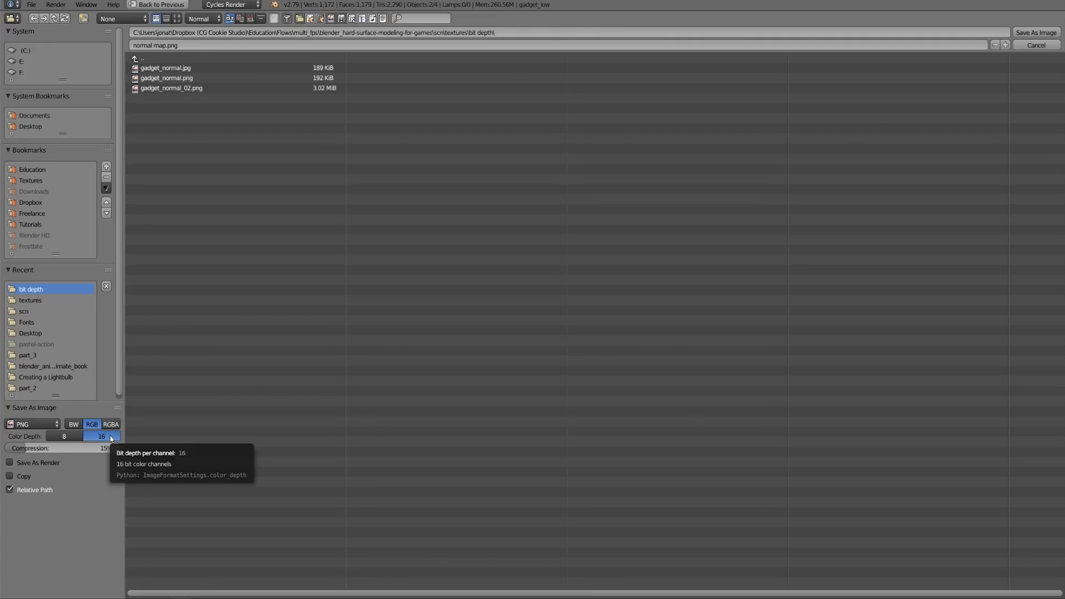
left_click(48, 426)
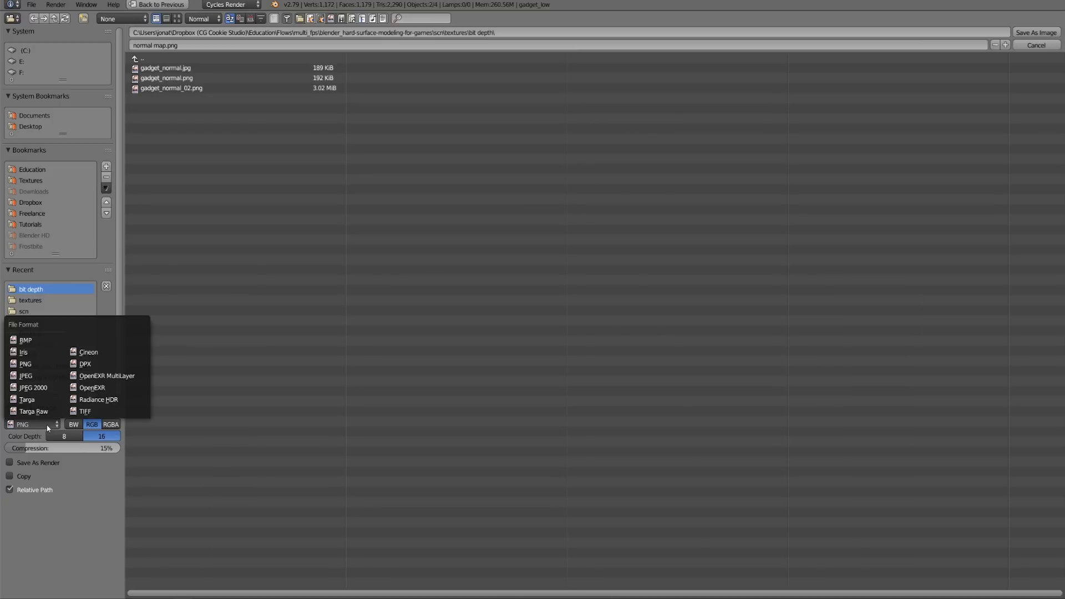
left_click(110, 388)
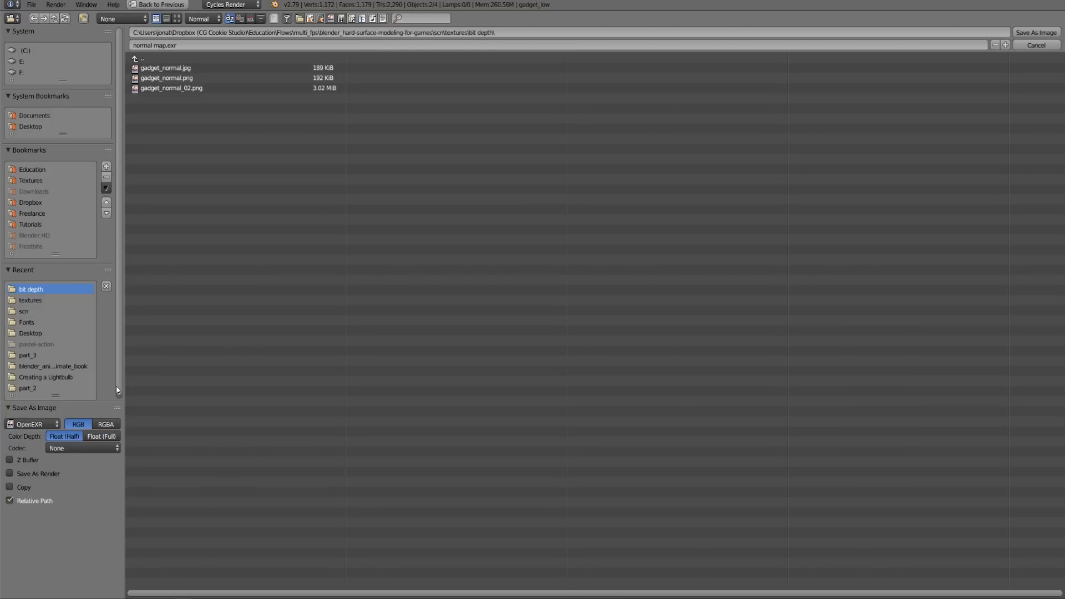
left_click(100, 437)
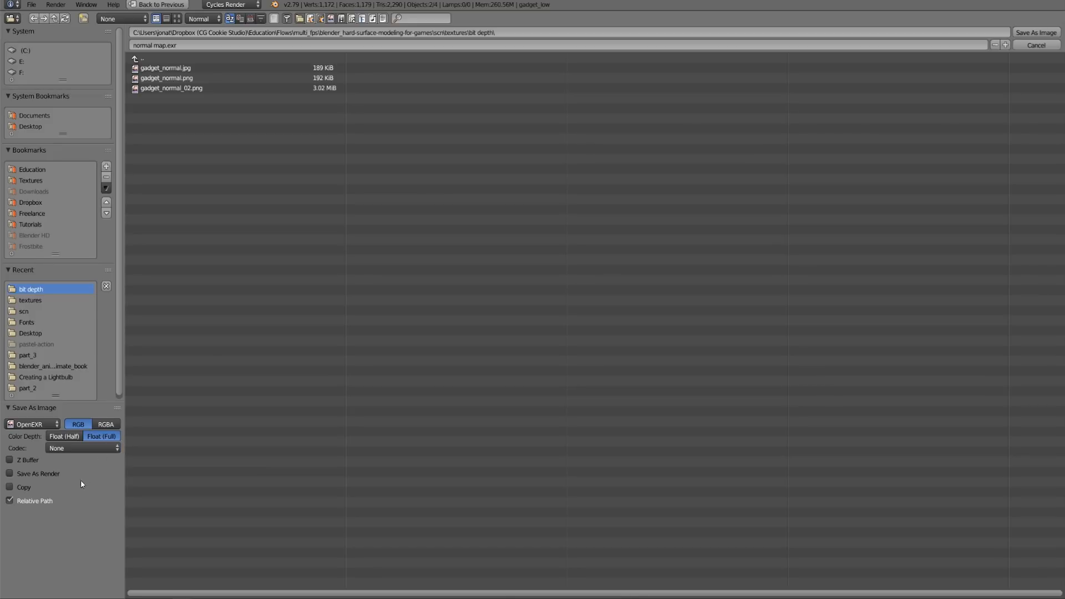
left_click(154, 46)
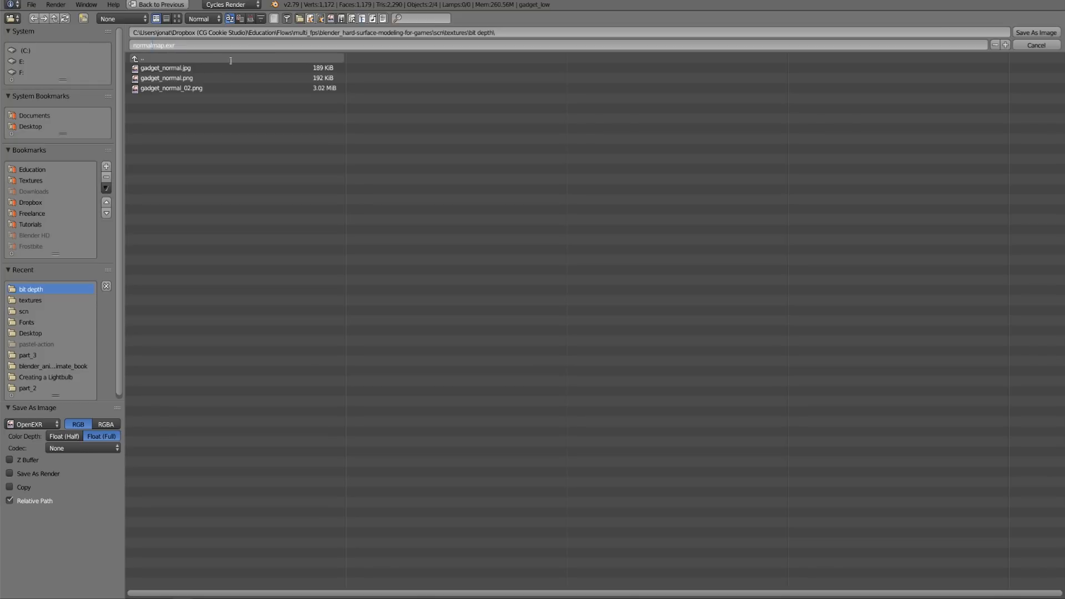
type("_")
key("Return")
left_click(1036, 33)
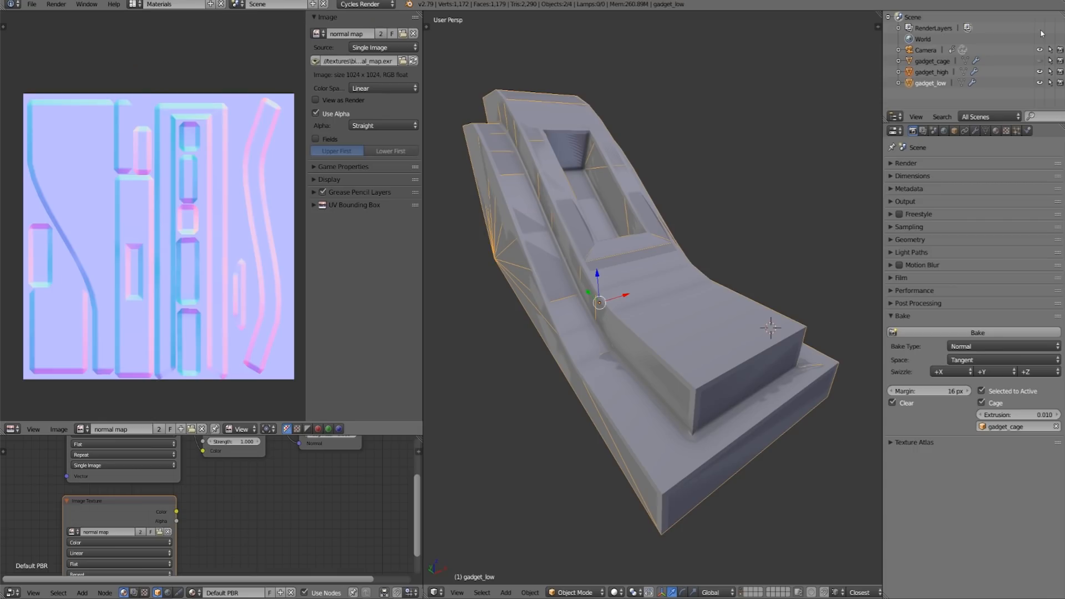
- Examine the baked normal map up close and as a whole, along with the gadget model
middle_click_drag(241, 285, 241, 282)
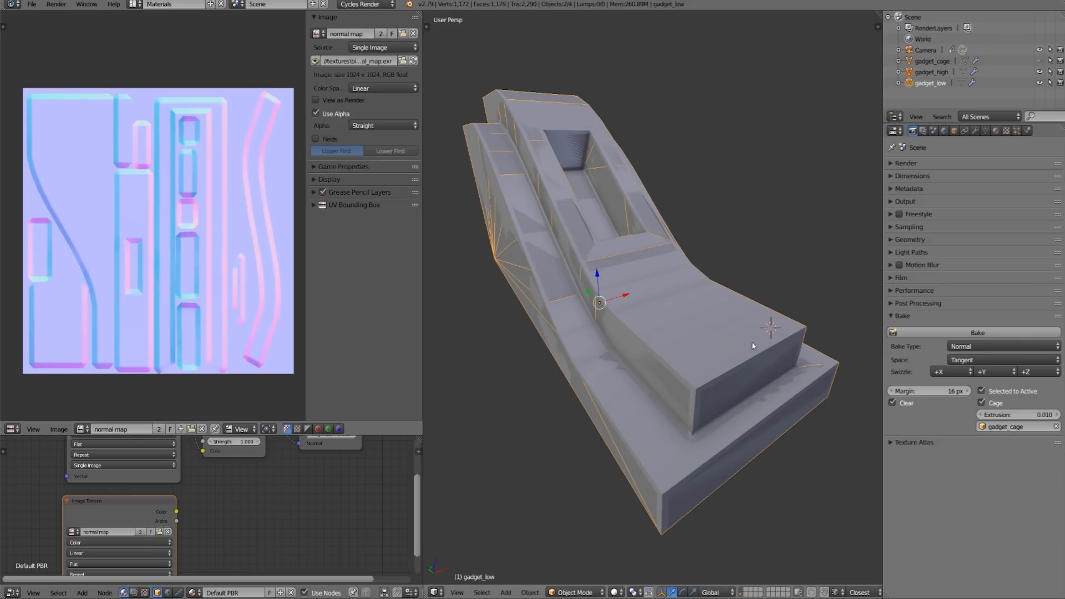
middle_click_drag(753, 344, 735, 353)
scroll(191, 231, "up", 8)
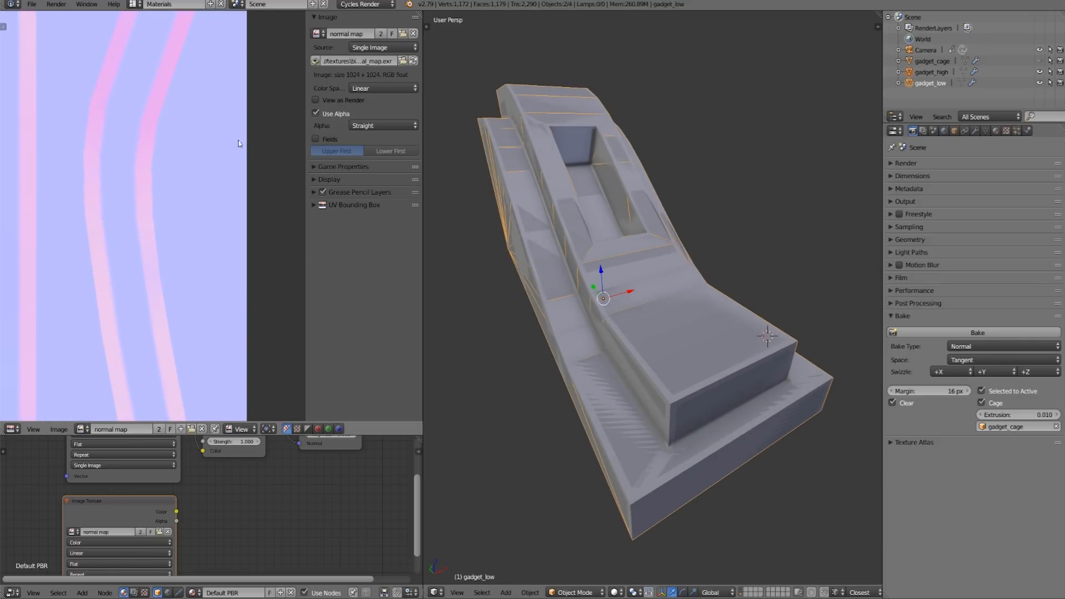
middle_click_drag(187, 261, 215, 274)
scroll(190, 231, "down", 7)
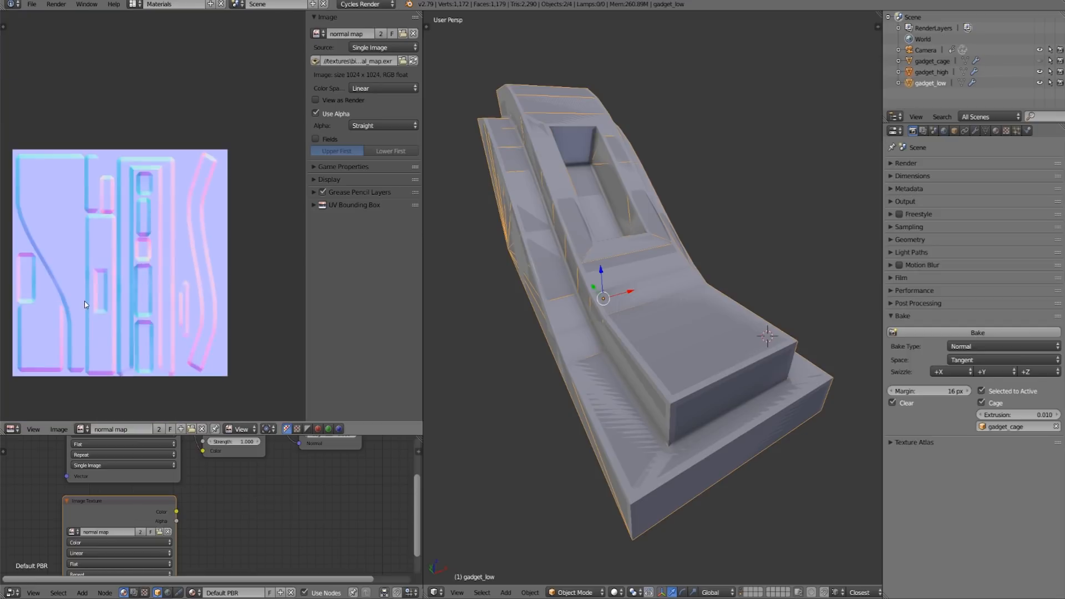
scroll(127, 276, "up", 1)
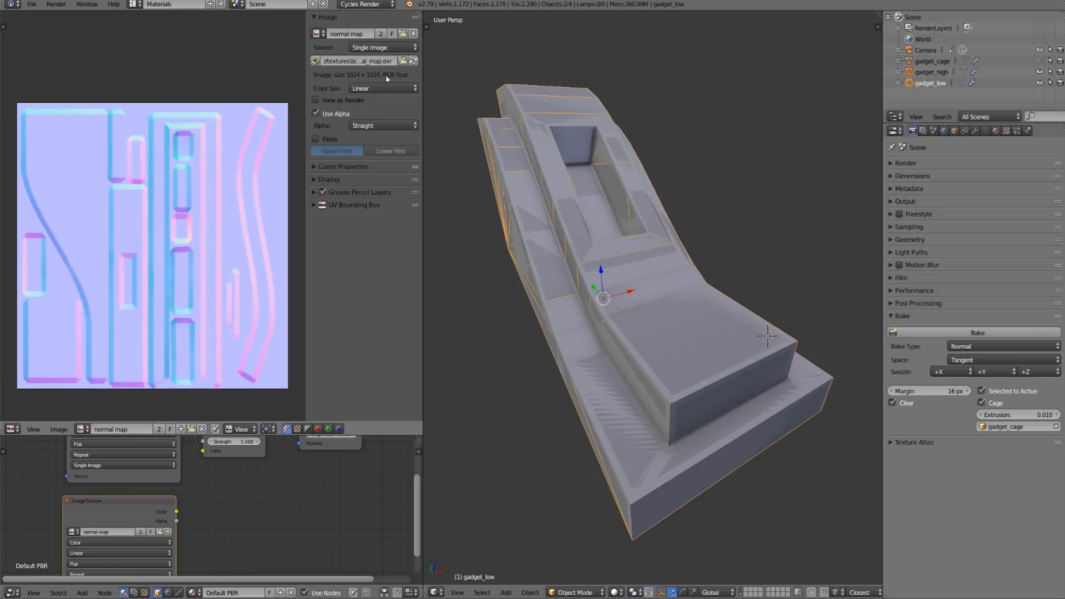
middle_click_drag(225, 304, 222, 298)
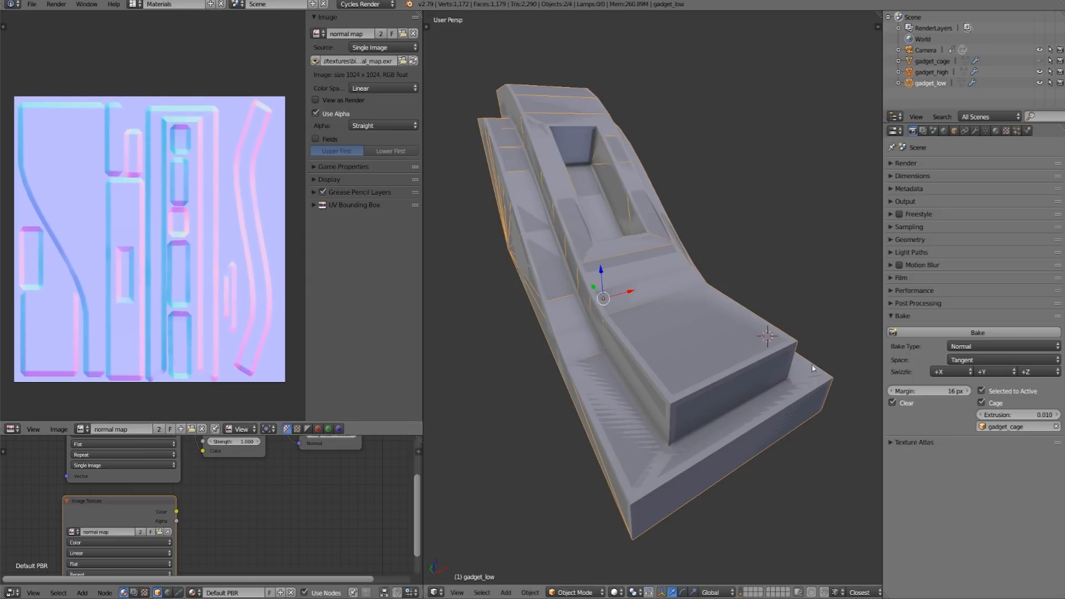
- Bake the normal map again and save the result to its existing EXR file
left_click(985, 332)
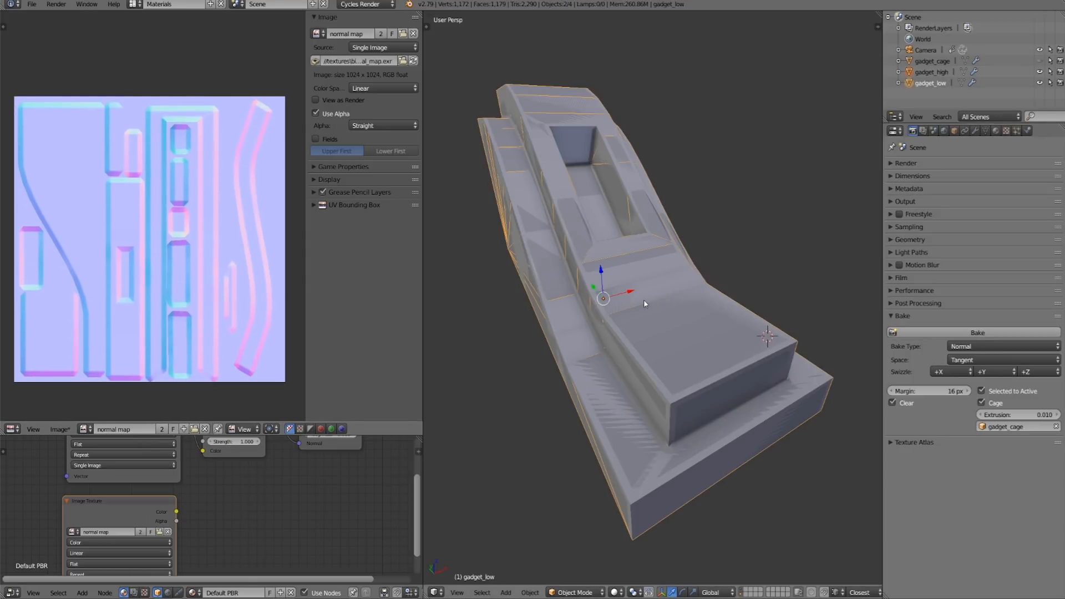
left_click(60, 429)
left_click(93, 354)
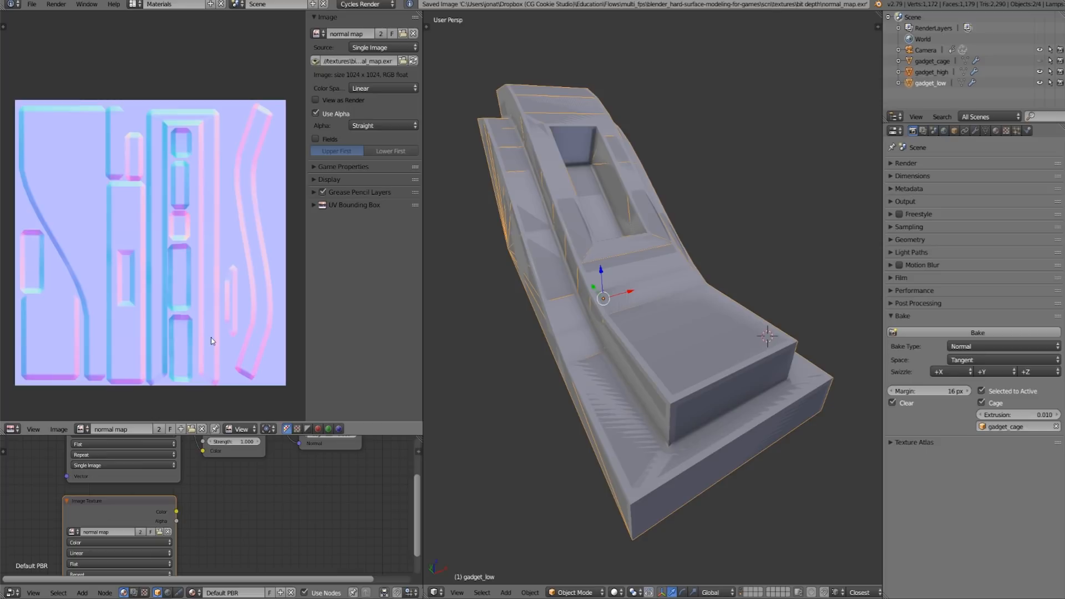
- Compare the baked map with the gadget_normal_02.png image, returning to the "normal map" image
middle_click_drag(204, 337, 205, 341)
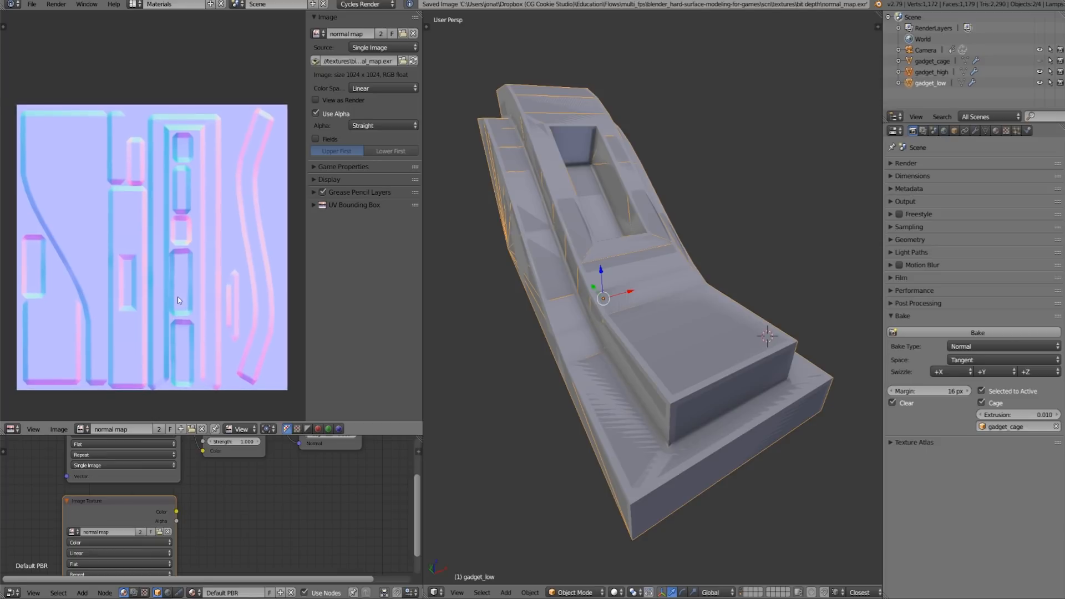
left_click(84, 429)
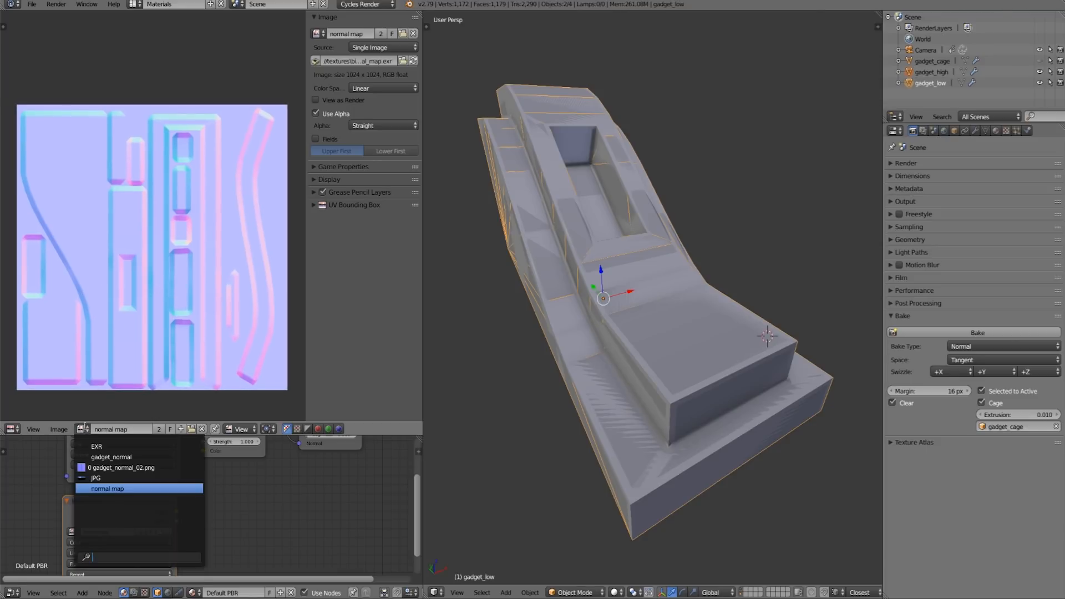
left_click(145, 467)
middle_click_drag(176, 288, 179, 284)
left_click(83, 429)
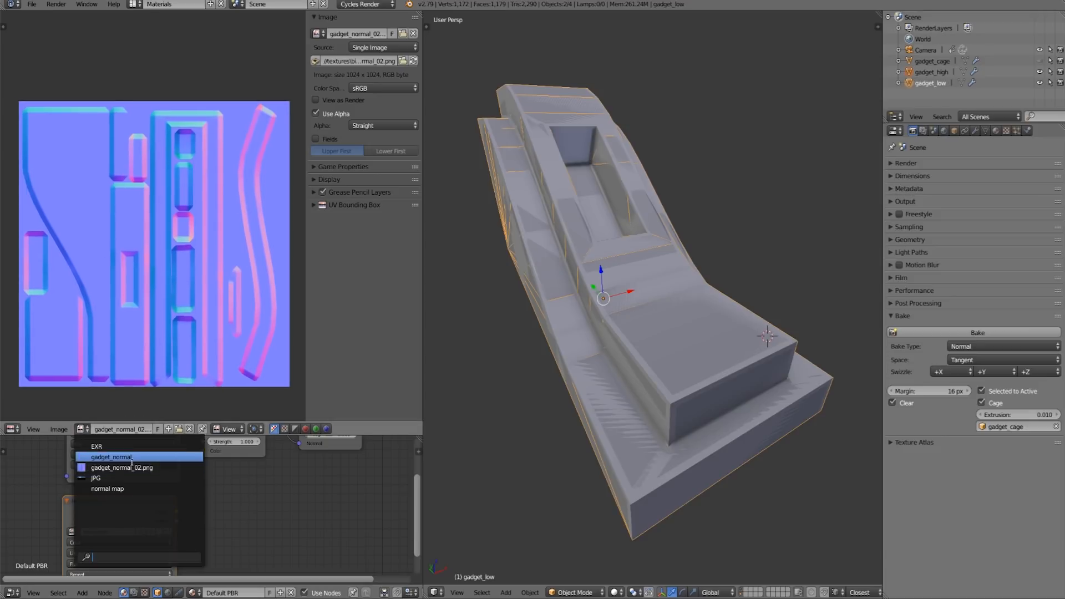
left_click(135, 487)
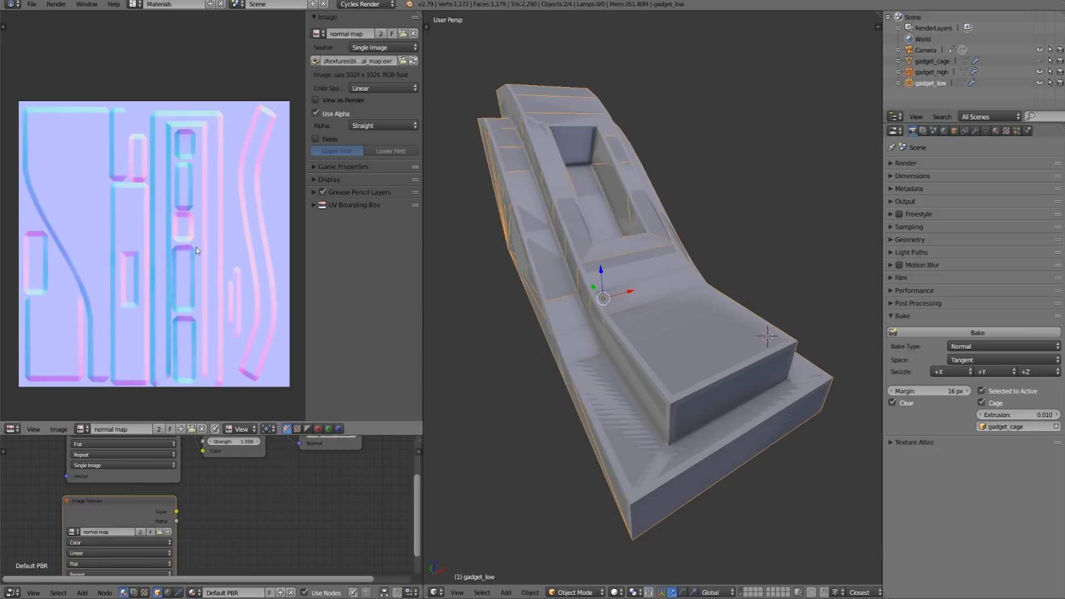
- Set the color space of the "normal map" image to sRGB
middle_click_drag(154, 224, 150, 219)
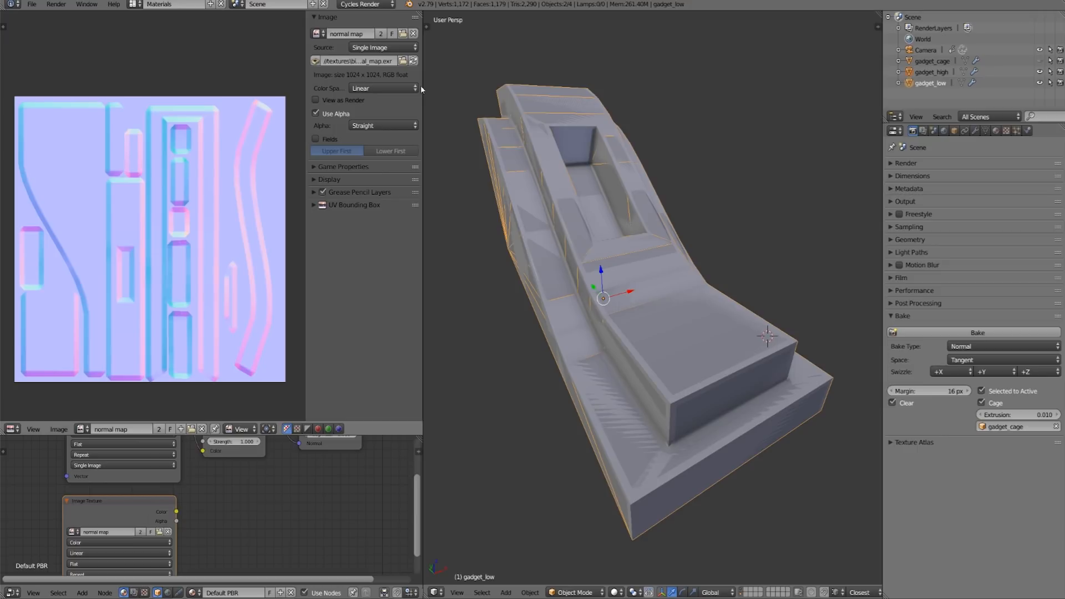
left_click(396, 89)
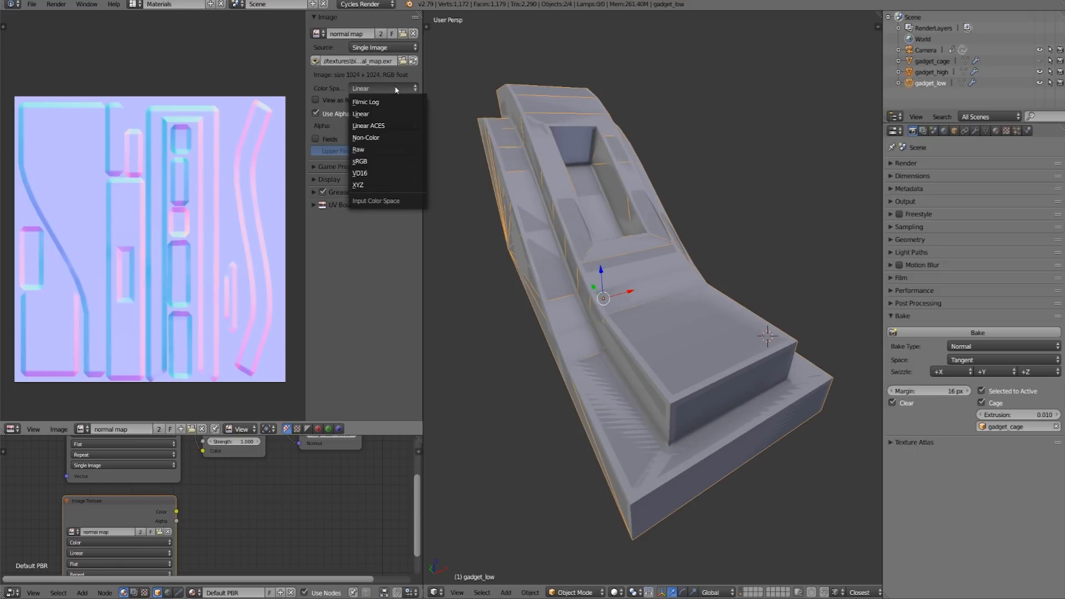
left_click(359, 161)
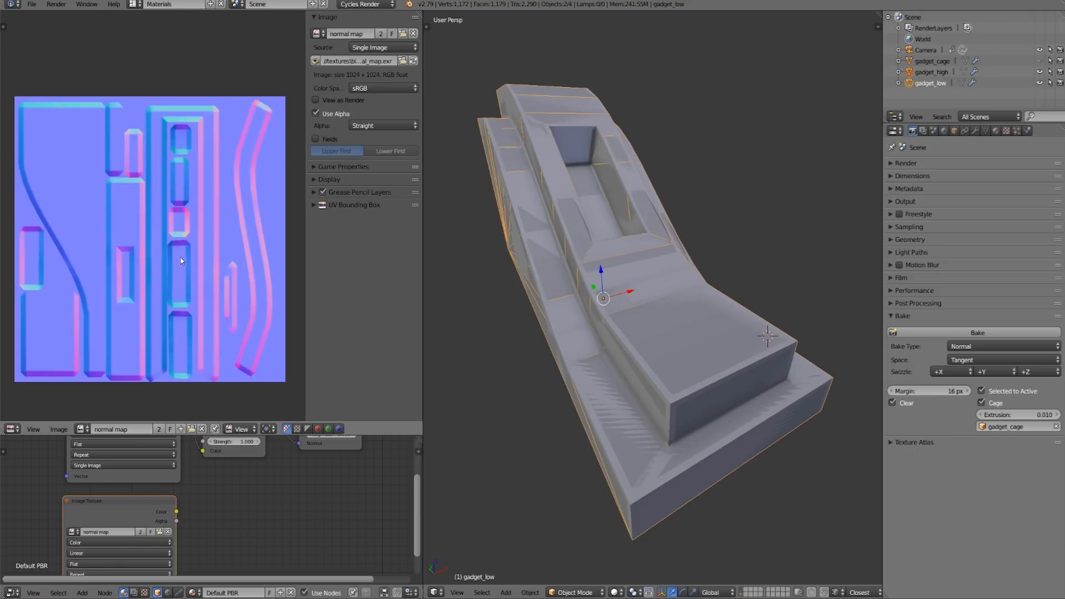
- Save the baked normal map over normal_map.exr as an OpenEXR image in RGB with Float (Full) color depth
key("F3")
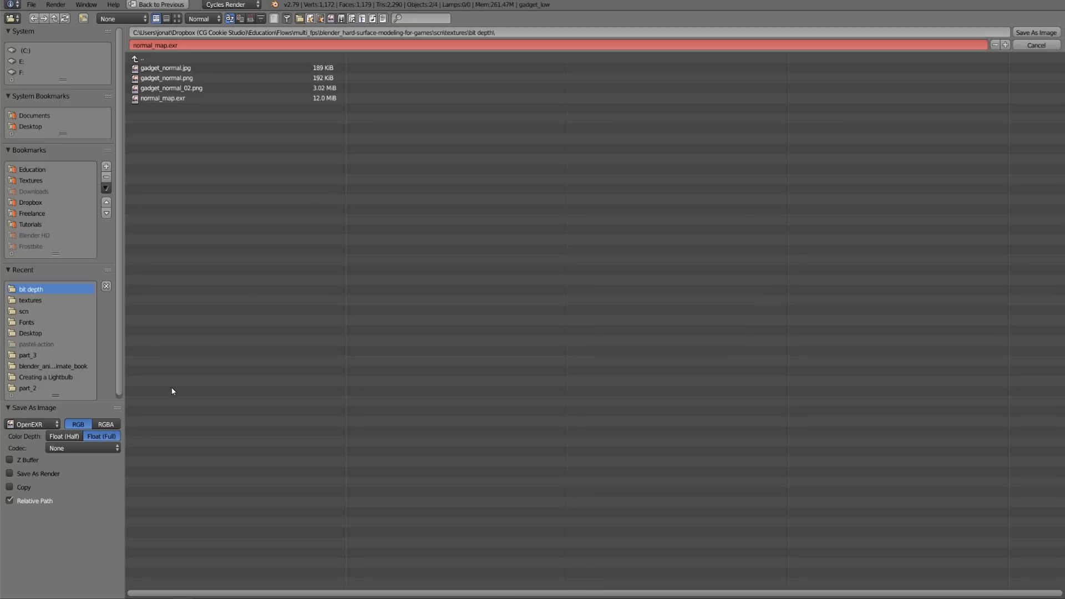
left_click(1035, 32)
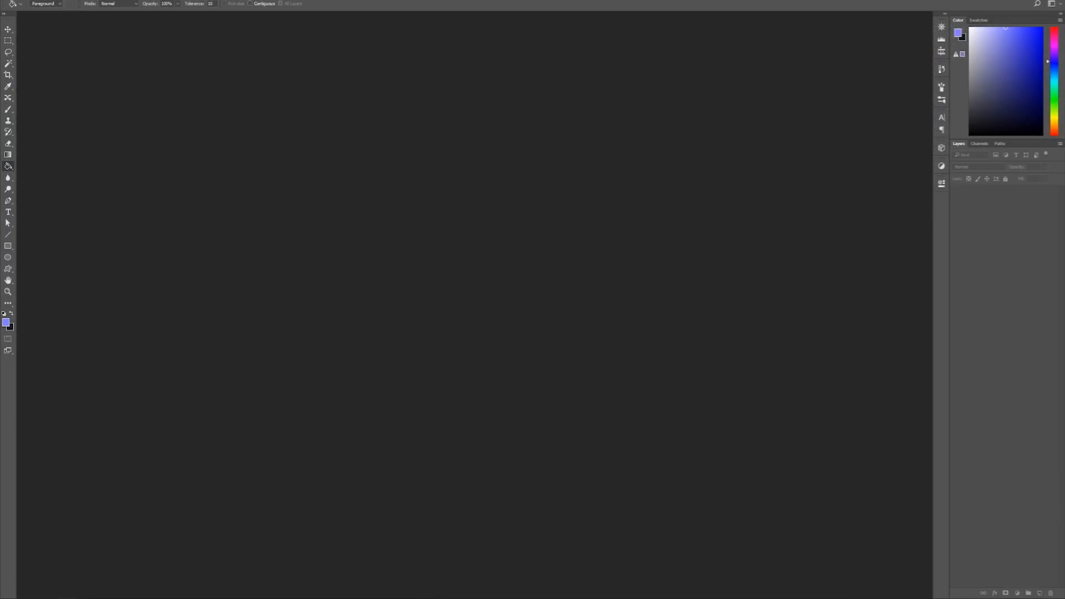
- Switch to Photoshop, open normal_map.exr with its alpha data as transparency, and unlock the background layer
left_click_drag(1064, 186, 531, 187)
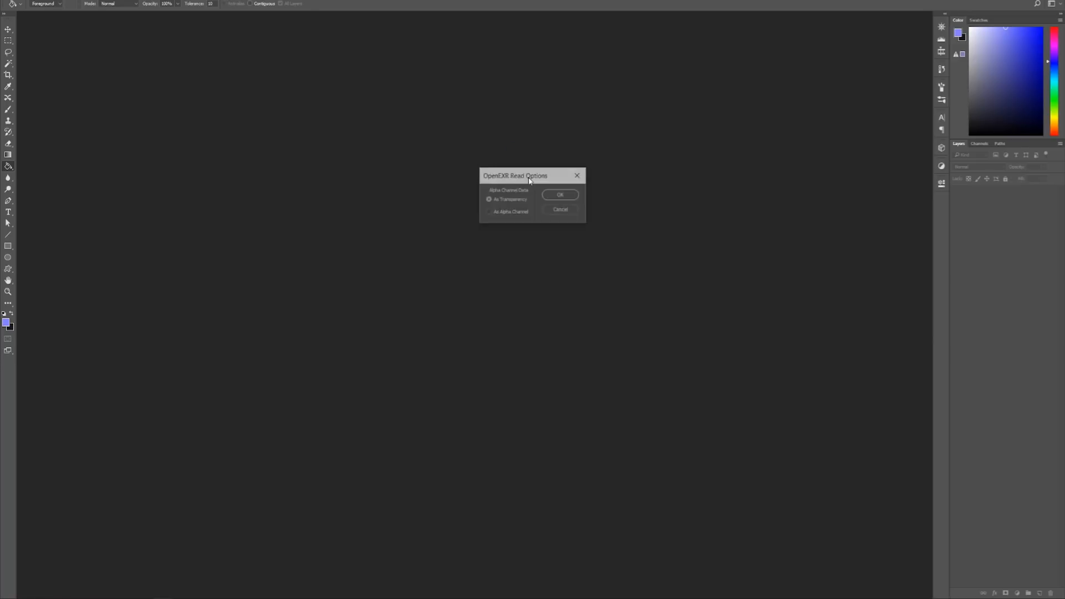
left_click(561, 195)
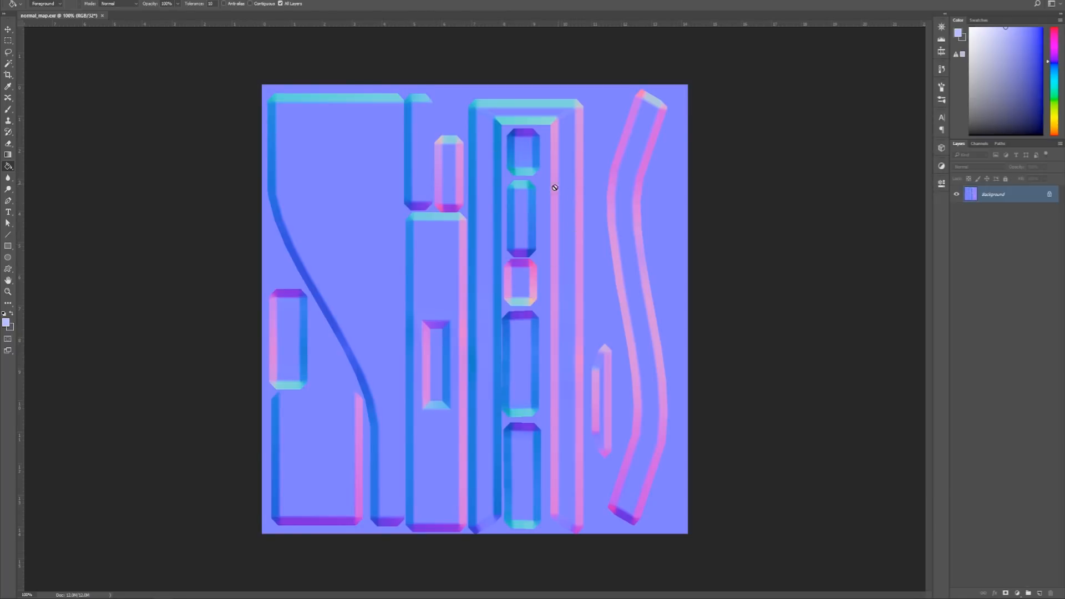
left_click(1049, 195)
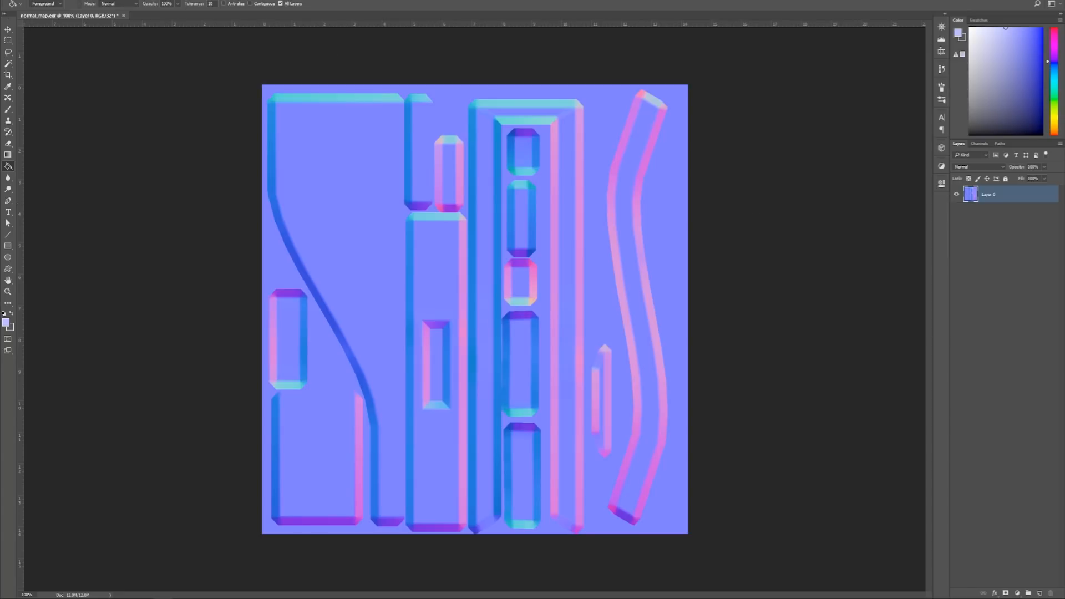
- Convert the image to 8 Bits/Channel, merging the layers and using the Exposure and Gamma method for HDR toning
left_click(42, 1)
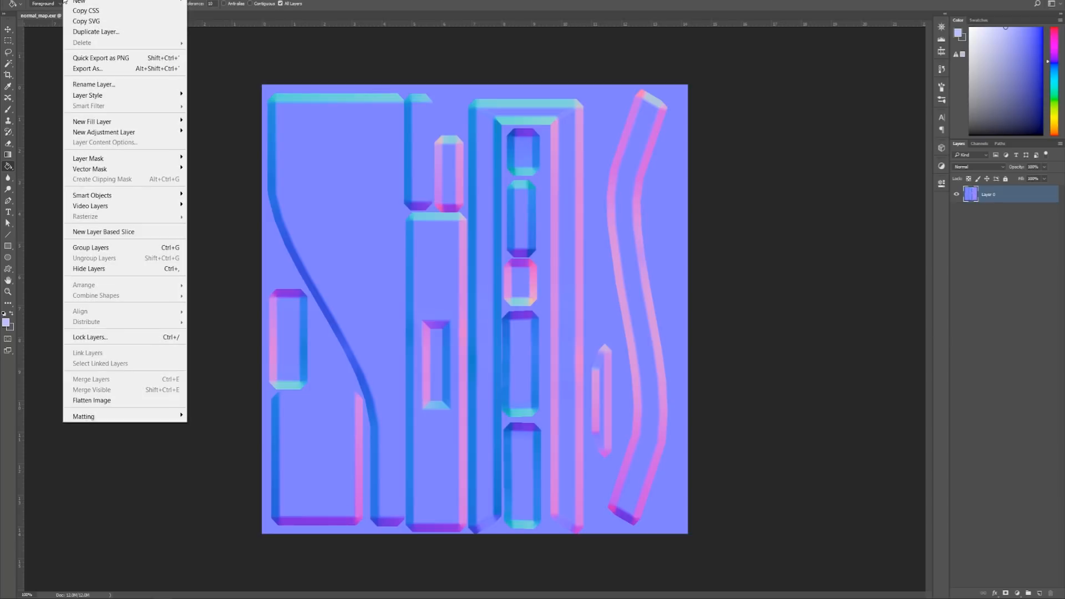
mouse_move(58, 2)
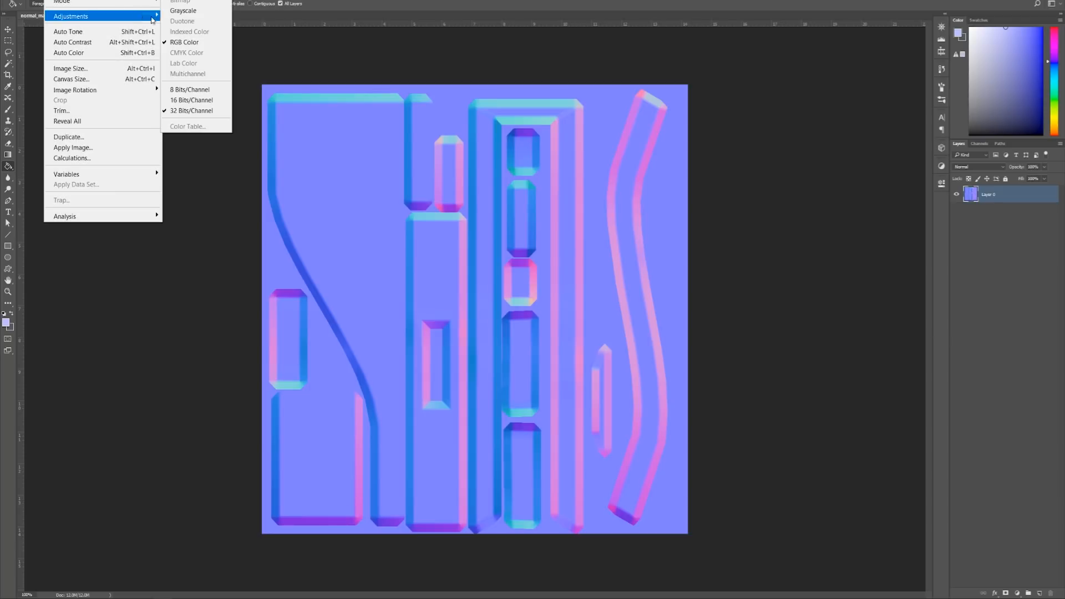
left_click(209, 91)
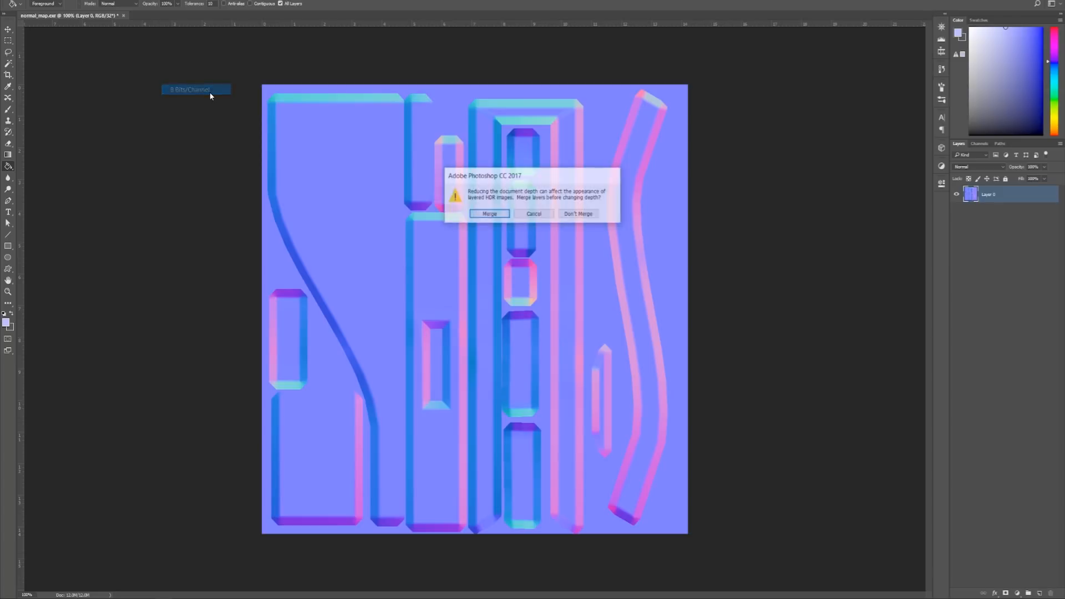
left_click(489, 214)
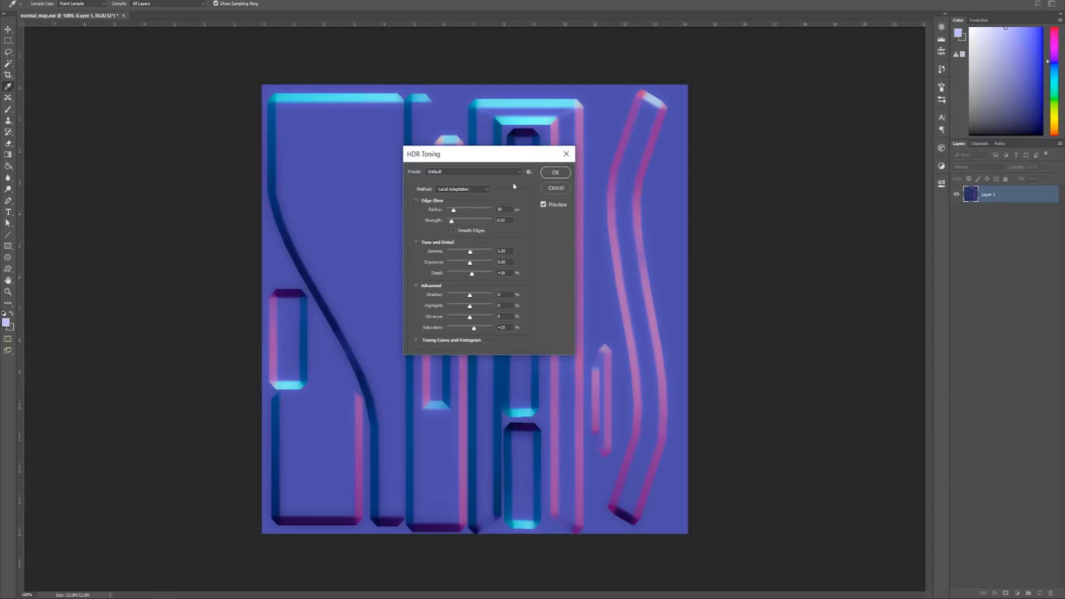
left_click(472, 190)
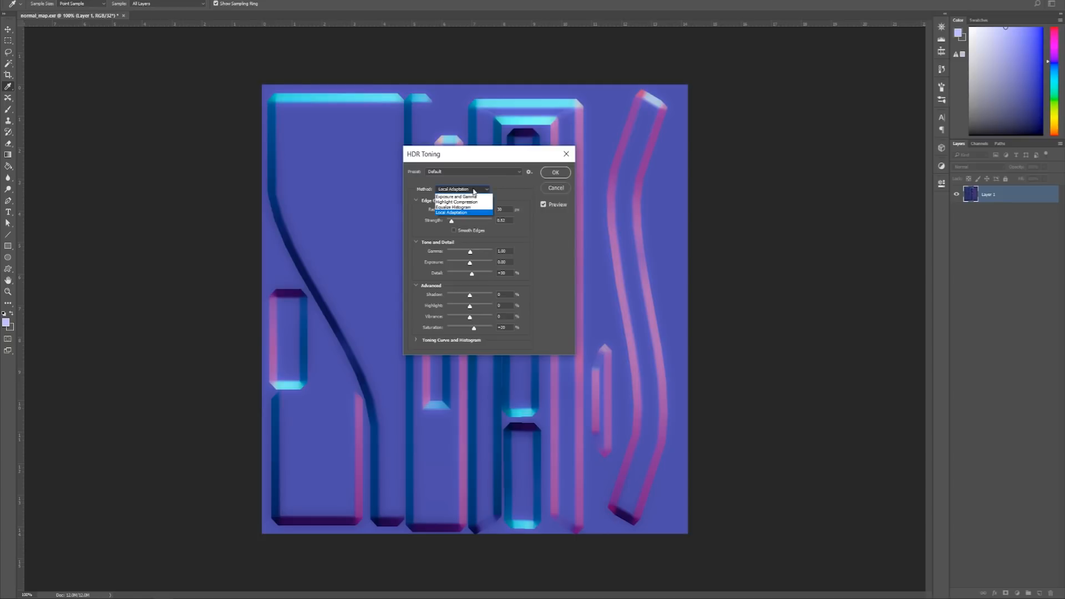
left_click(472, 196)
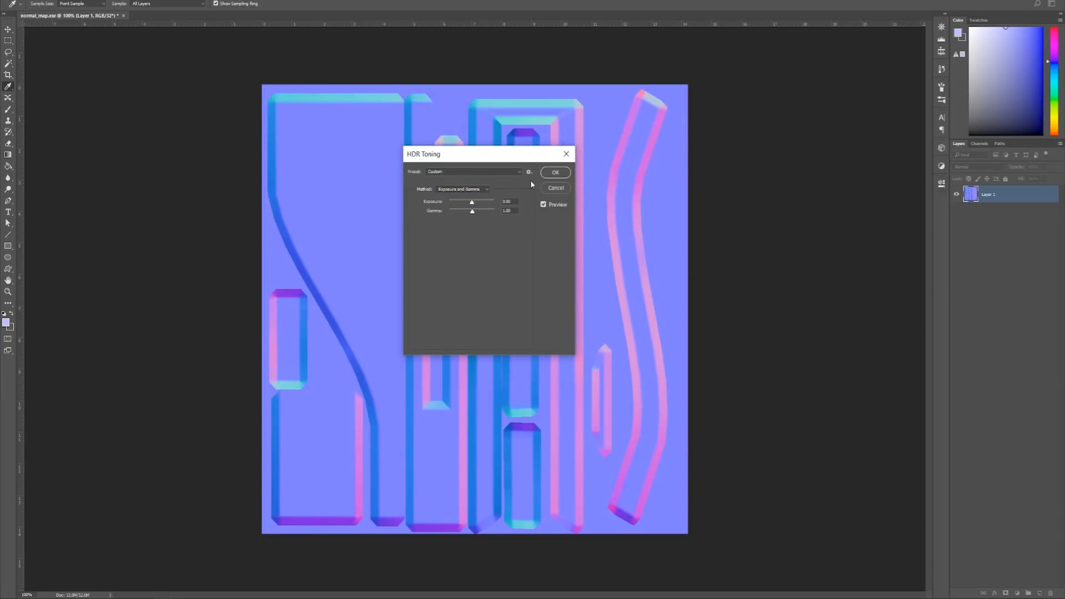
left_click(563, 177)
key("g")
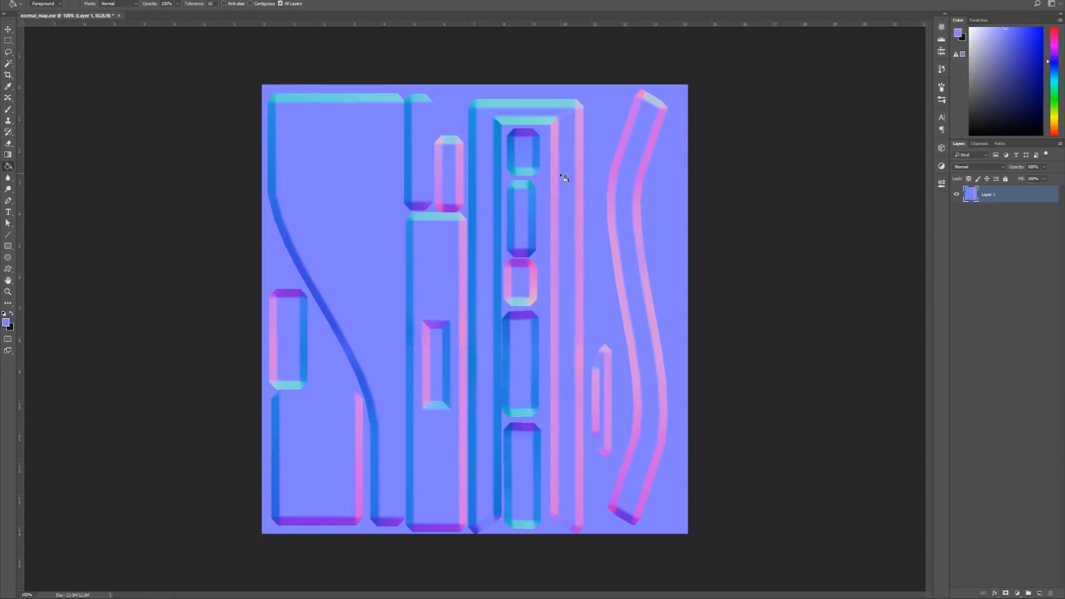
- Save a copy of the converted map as normal_map_03.png in the bit depth folder, with no compression or interlacing
left_click(994, 232)
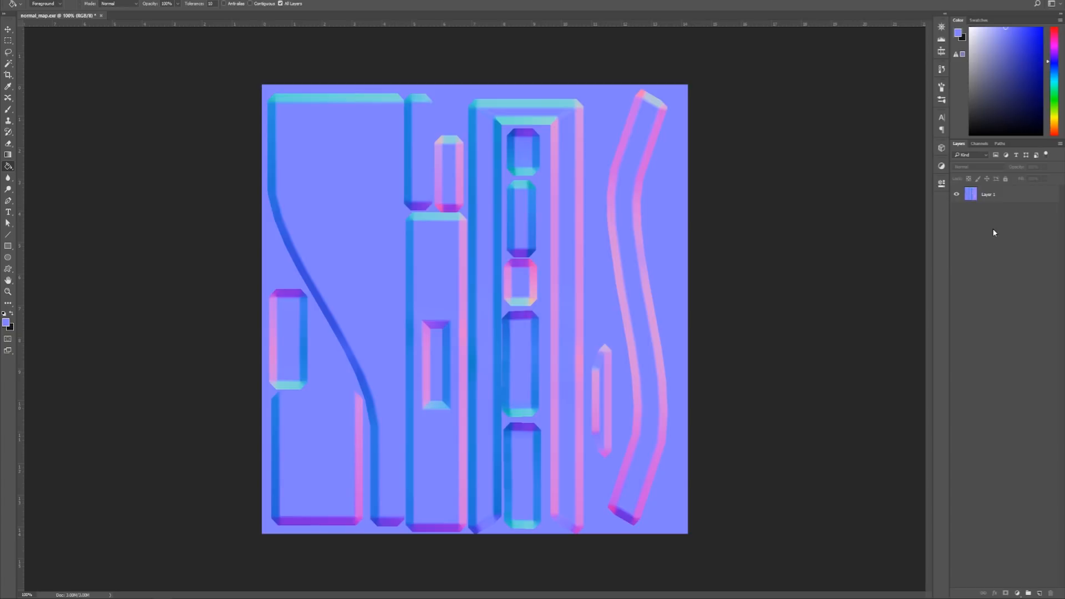
key("alt+f")
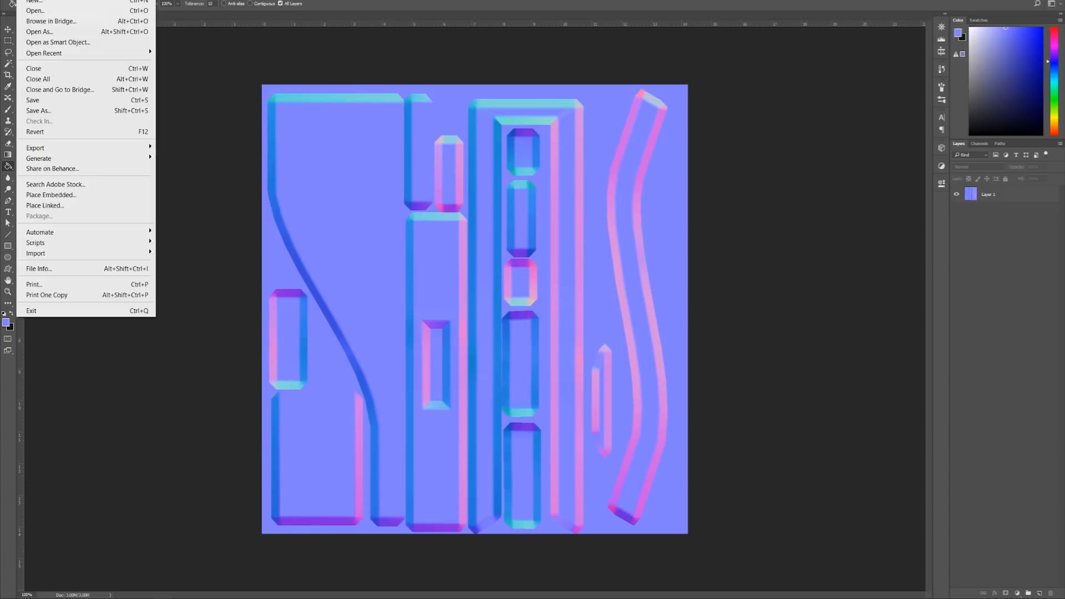
left_click(67, 110)
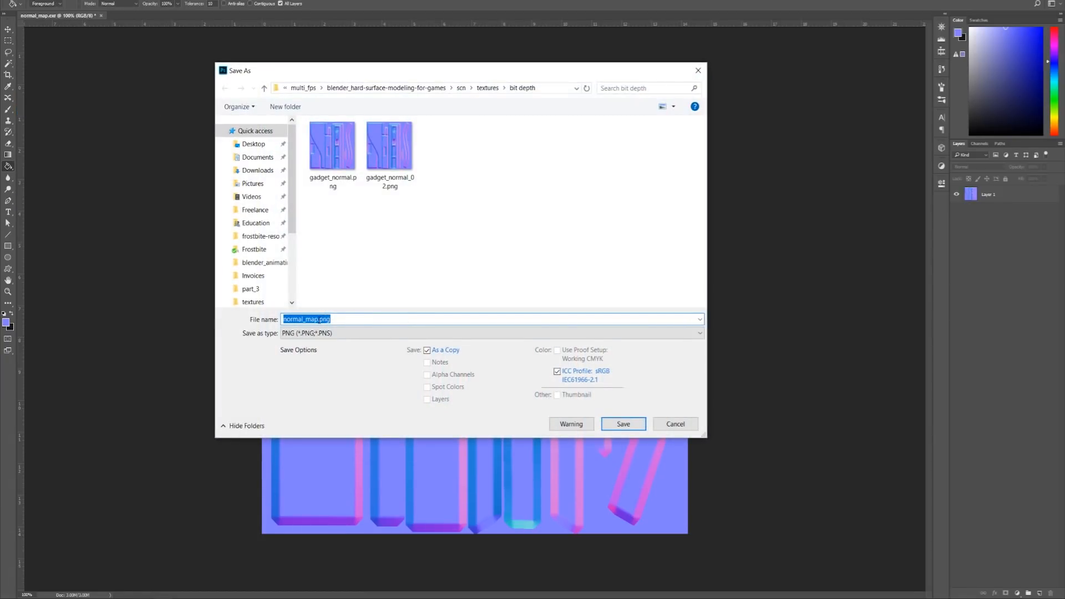
left_click(320, 319)
type("_03")
left_click(623, 423)
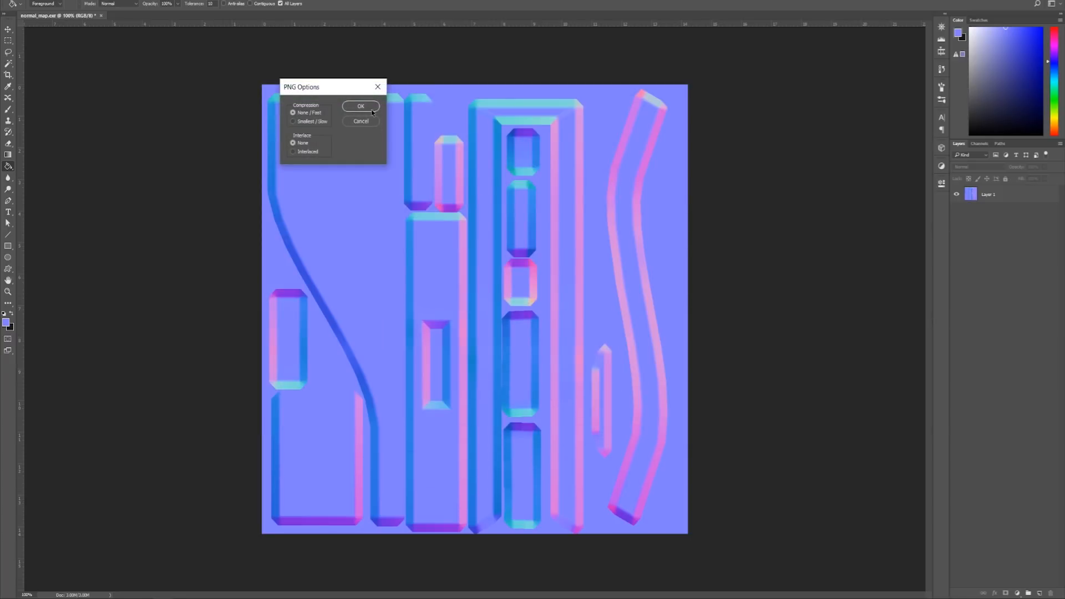
left_click(360, 105)
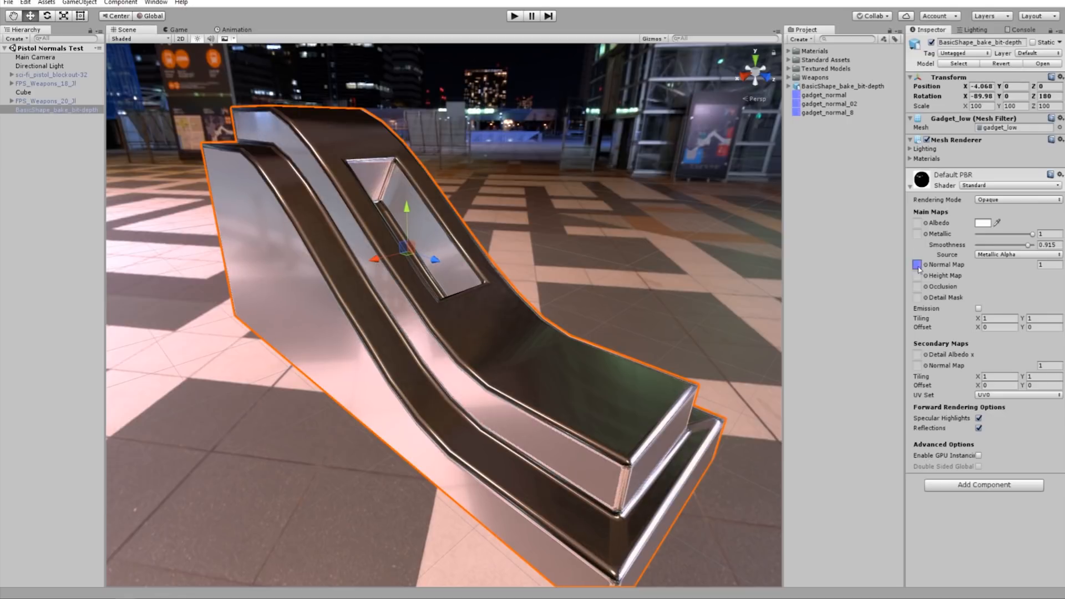
- Switch to Unity, assign gadget_normal to the gadget material's Normal Map, and inspect the reflections on its curved surface
left_click_drag(599, 383, 432, 389, "alt")
scroll(490, 402, "up", 4)
left_click_drag(371, 322, 435, 310, "alt")
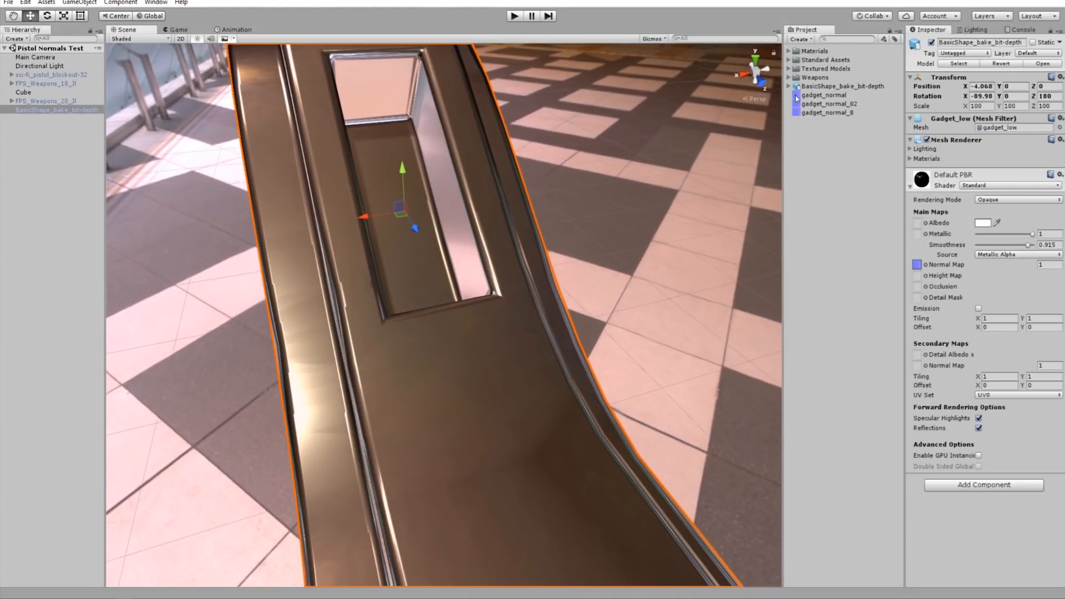
left_click_drag(796, 98, 917, 265)
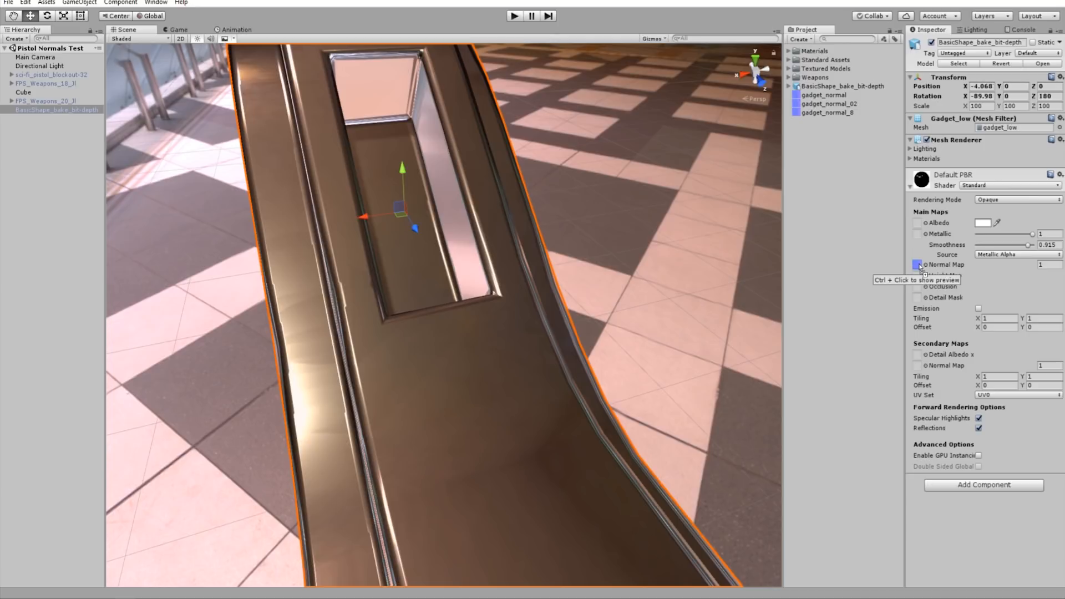
left_click_drag(481, 355, 532, 392, "alt")
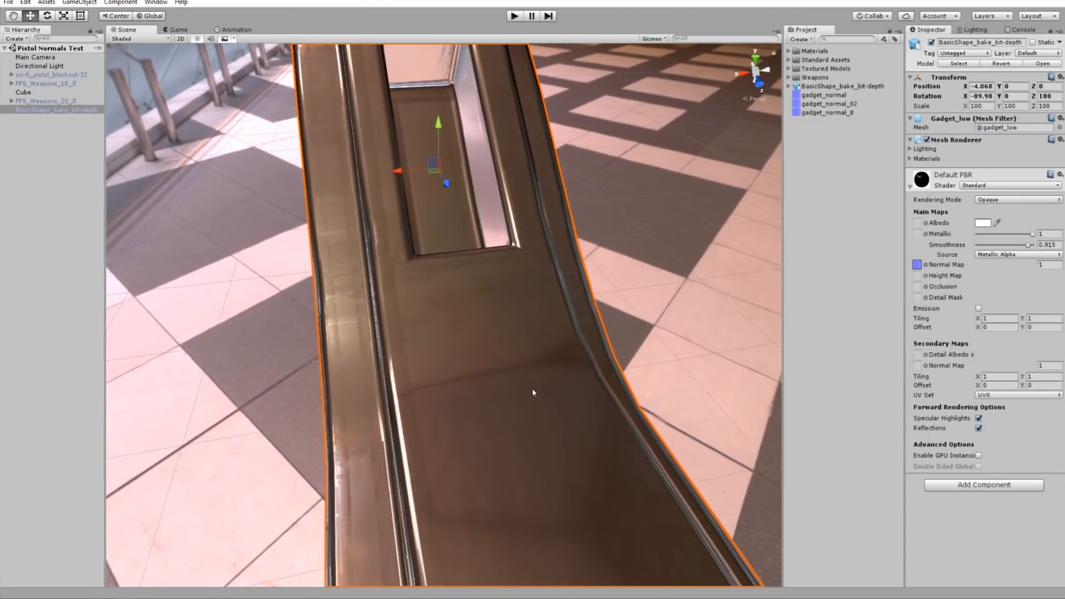
- Set the imported normal_map_03 texture's type to Normal map and its compression to None, and apply the settings
left_click(818, 149)
left_click(498, 328)
left_click(836, 125)
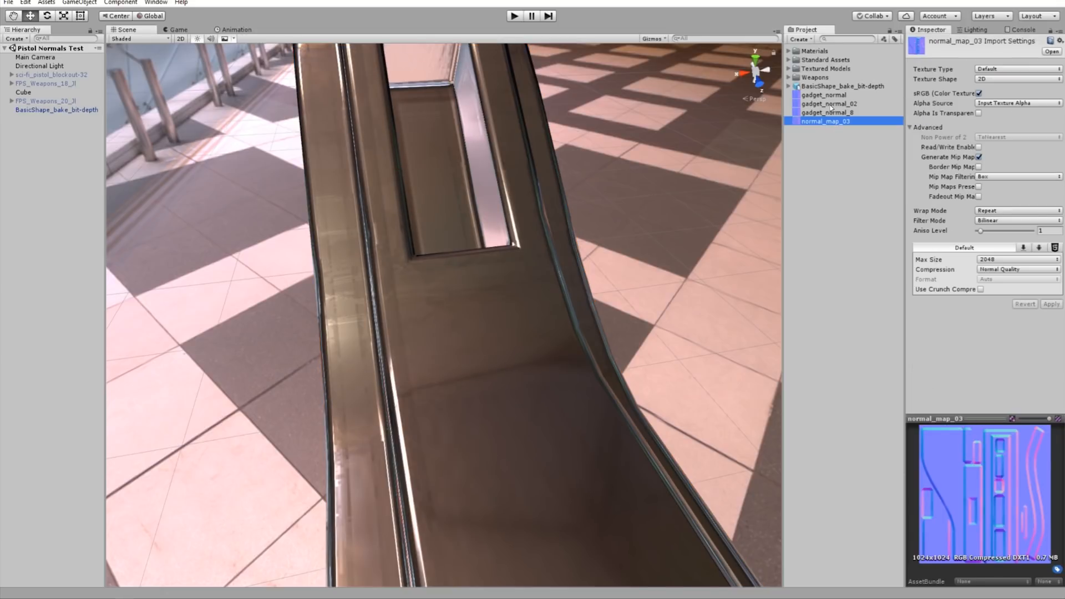
left_click(1008, 73)
left_click(997, 93)
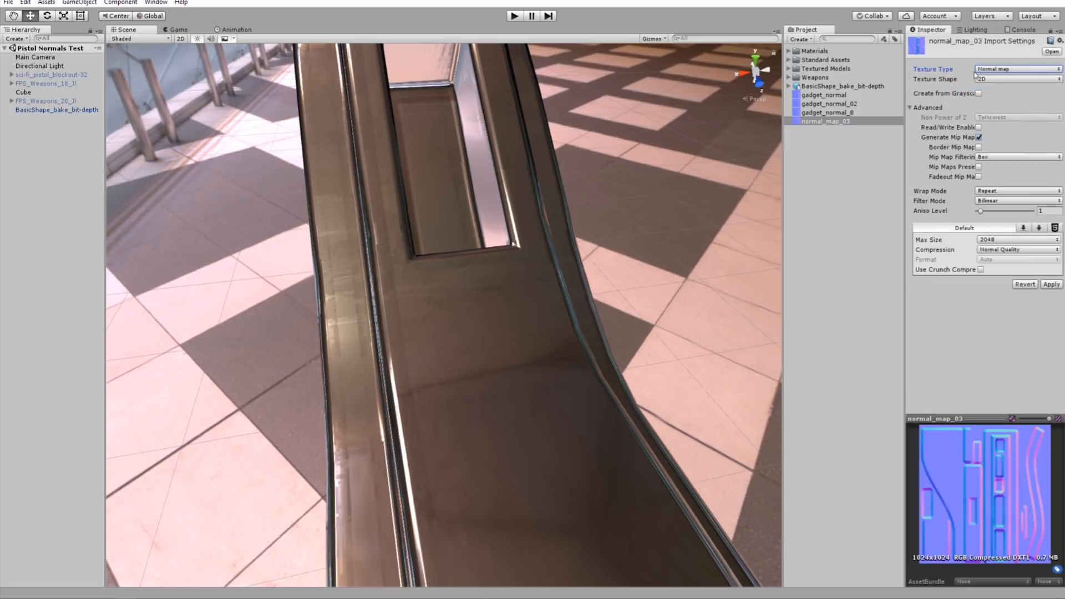
left_click(1001, 250)
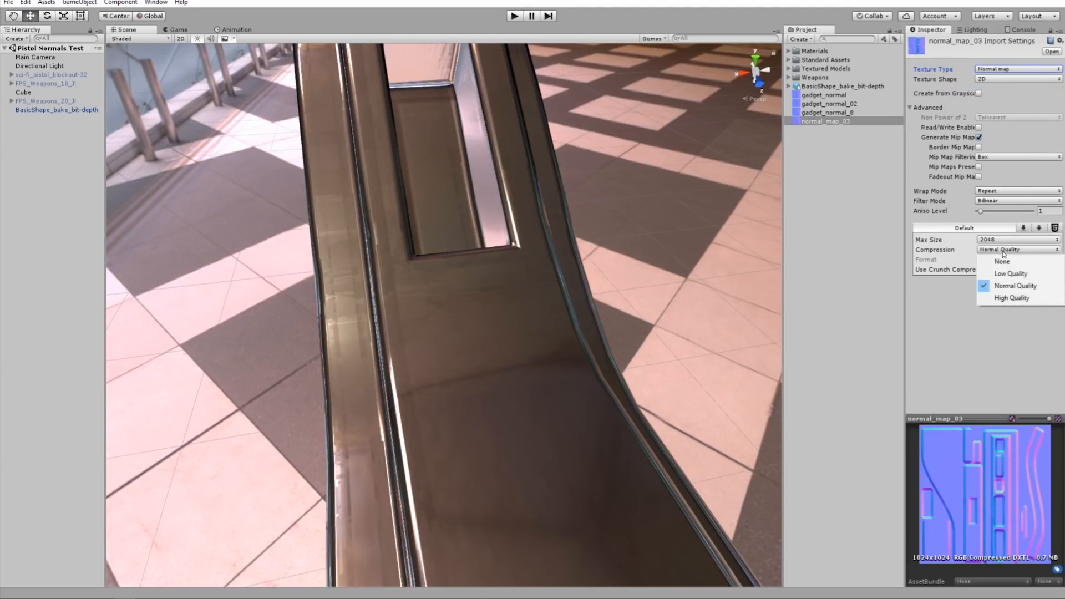
left_click(1003, 261)
left_click(1051, 274)
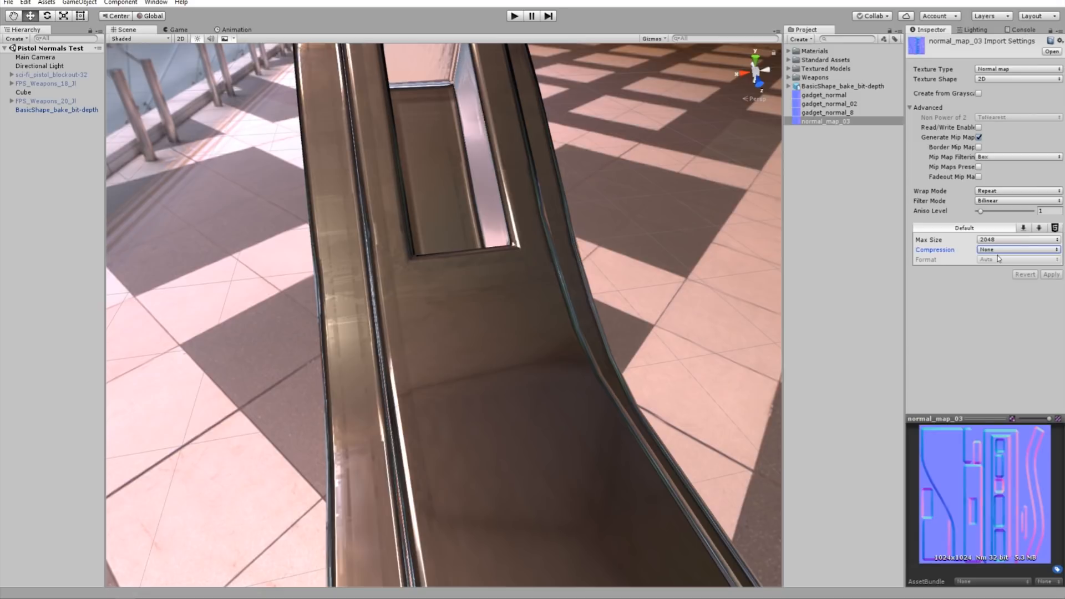
- Assign normal_map_03 to the gadget material's Normal Map and inspect the surface reflections from several angles
left_click(538, 285)
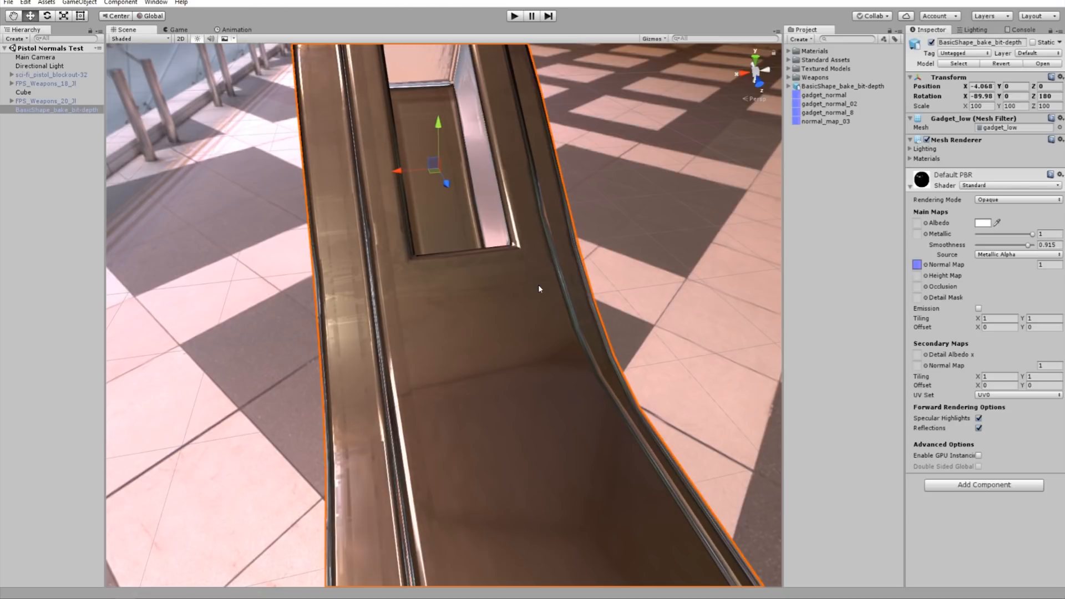
mouse_move(804, 122)
left_mouse_down()
mouse_move(926, 256)
mouse_move(919, 268)
left_mouse_up()
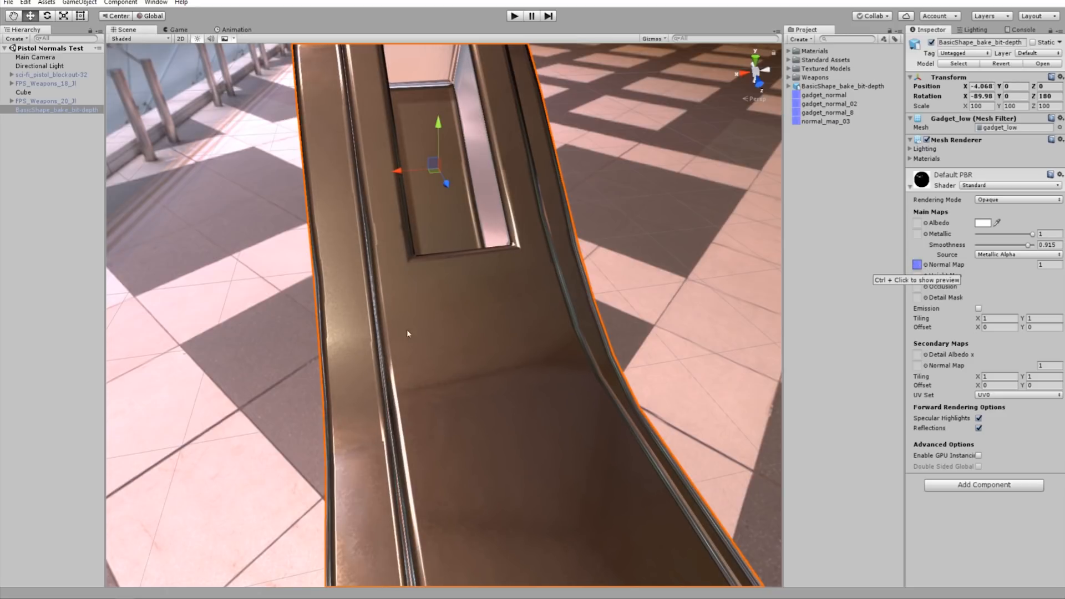
left_click_drag(407, 332, 572, 429, "alt")
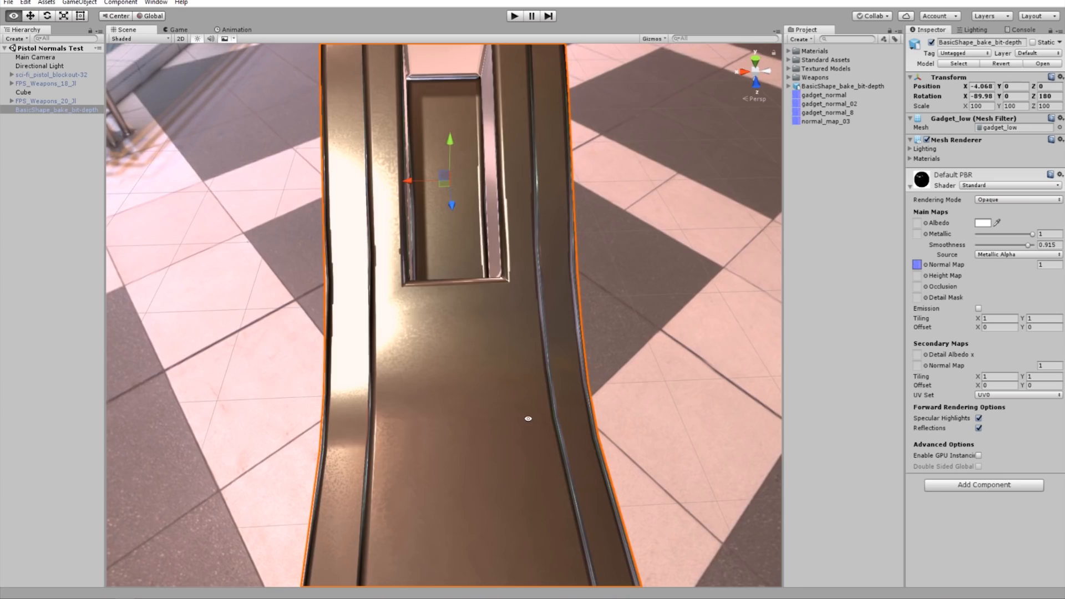
left_click_drag(526, 423, 537, 386, "alt")
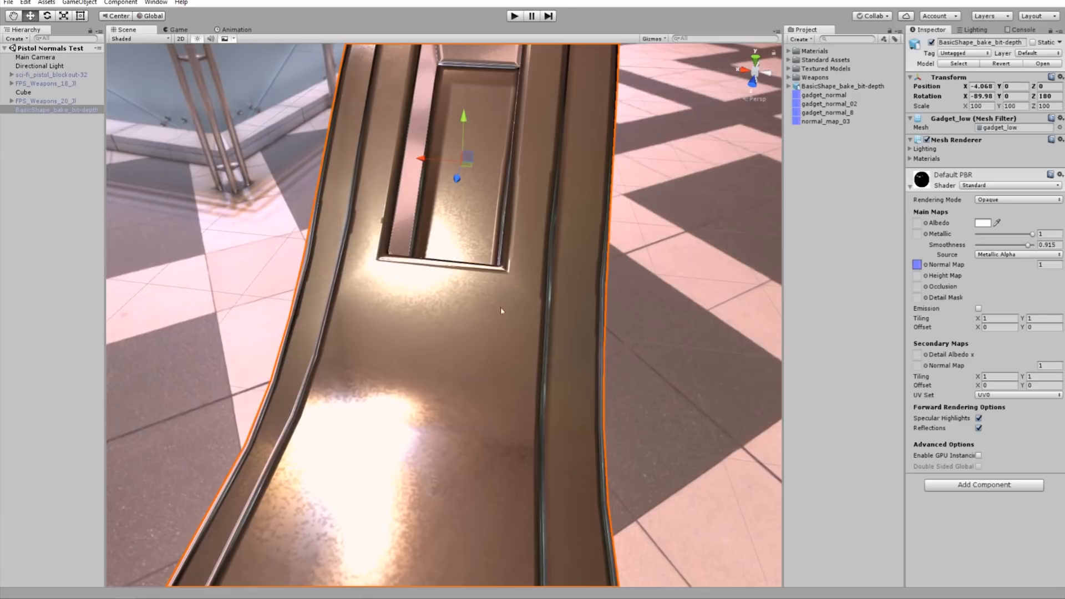
scroll(483, 368, "down", 3)
left_click_drag(475, 373, 504, 304, "alt")
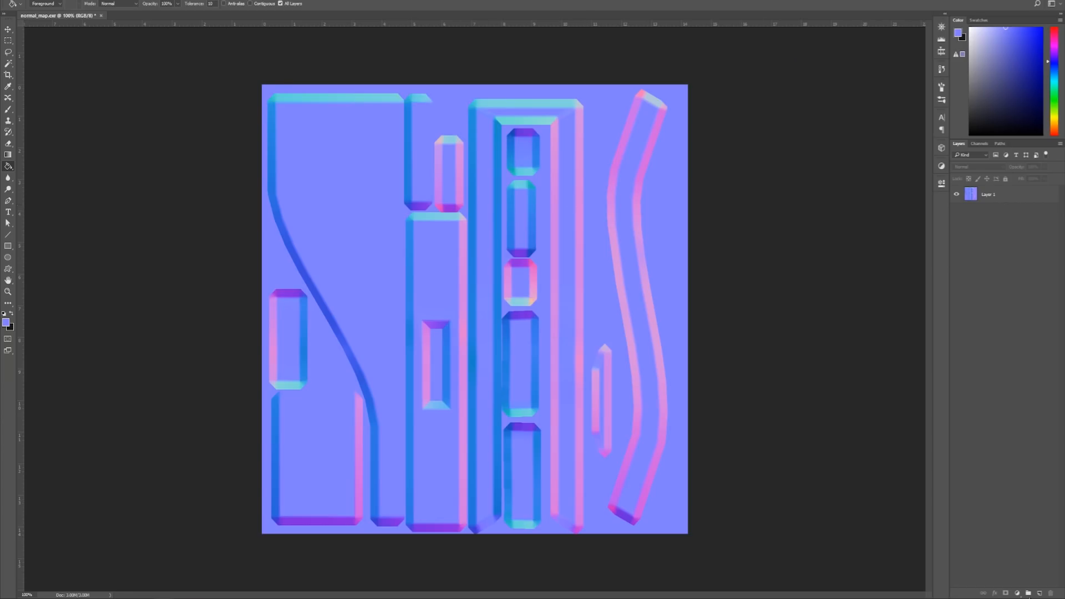
- Switch back to Photoshop, add a new layer above the normal map, and confirm #8080ff as the foreground color
left_click(1039, 593)
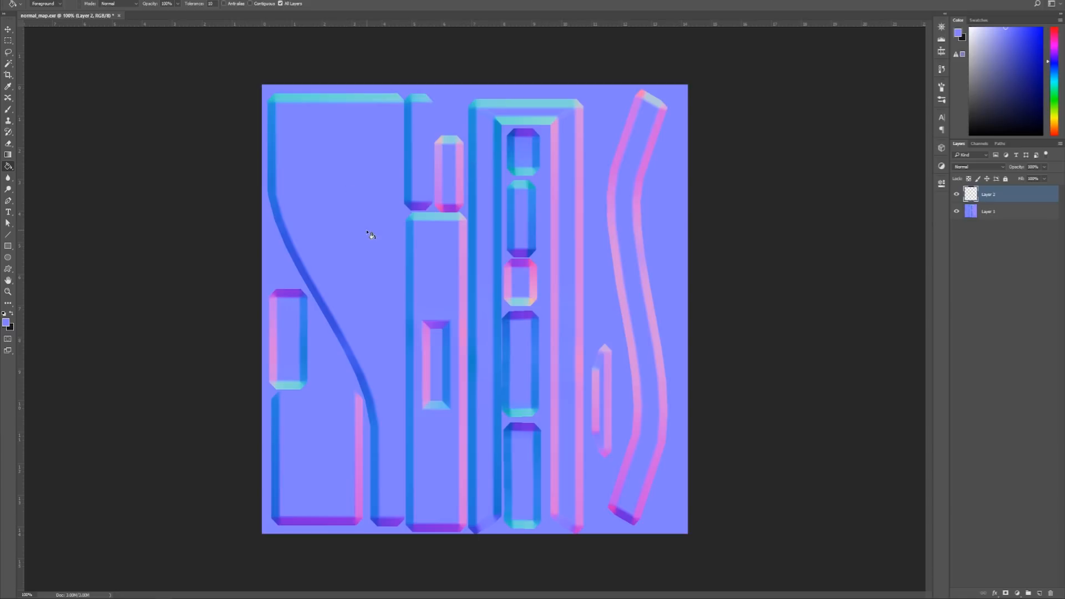
key("ctrl+0")
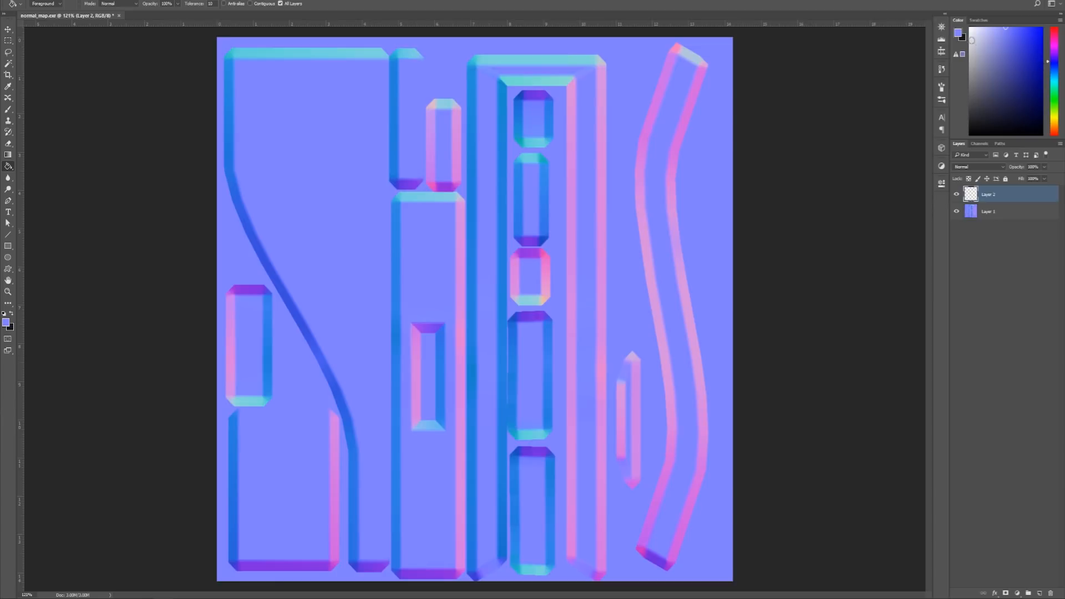
left_click(959, 34)
left_click_drag(409, 219, 437, 212)
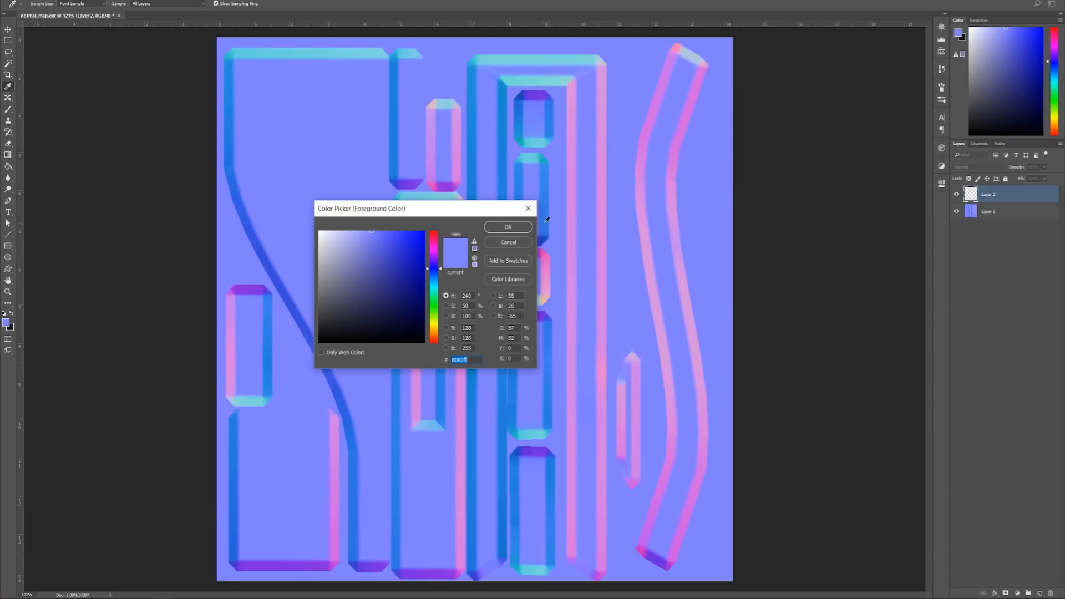
left_click(508, 227)
- Fill the map's flat areas on the new layer with the Paint Bucket, checking the fill with the normal map layer temporarily hidden
key("g")
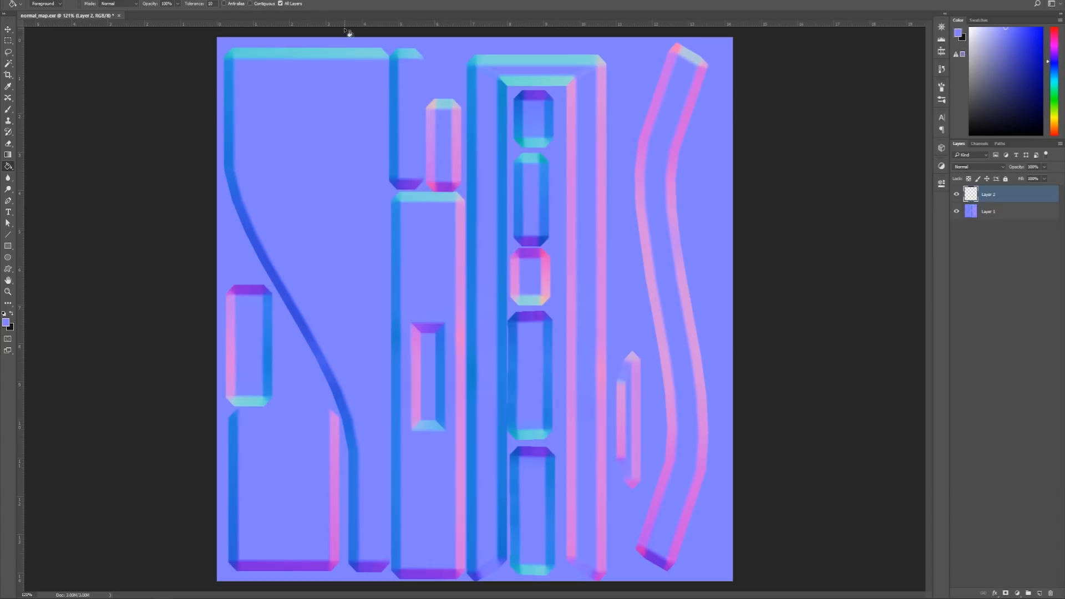
left_click(627, 305)
left_click(956, 212)
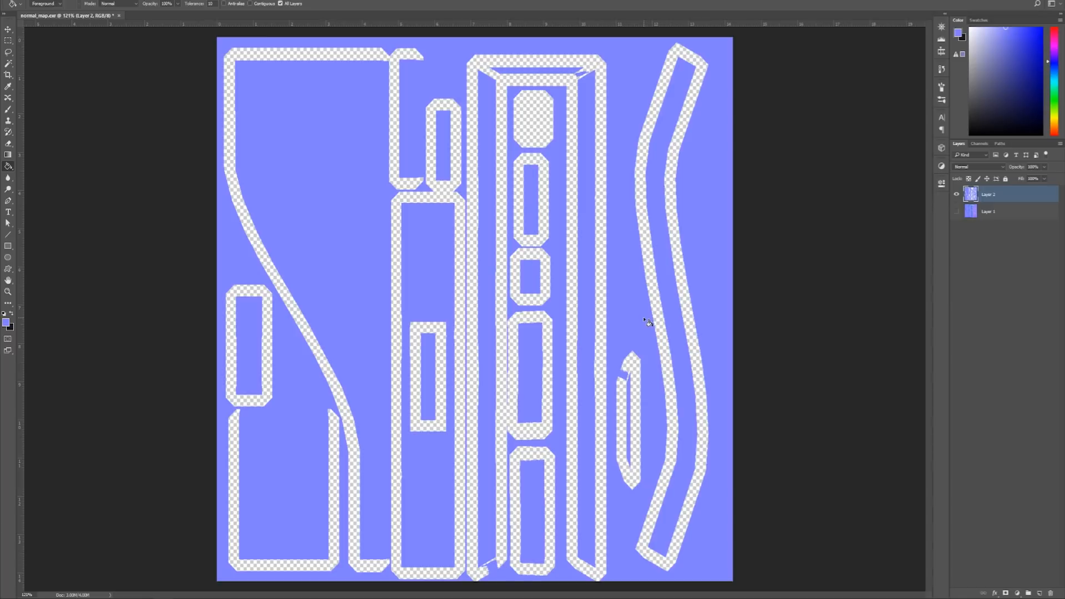
left_click(956, 211)
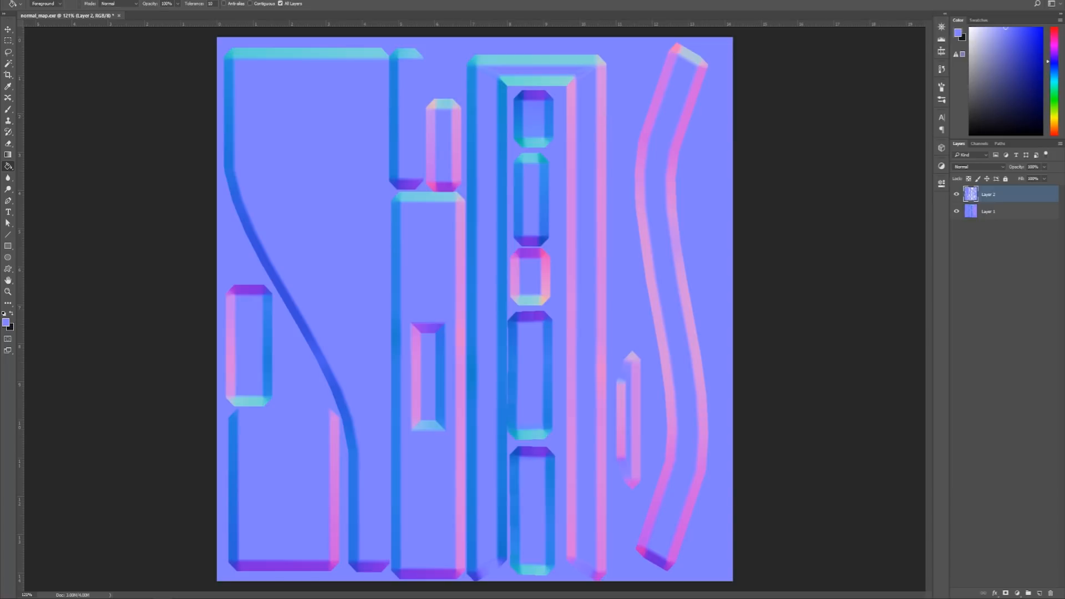
- Save the cleaned-up map as a PNG in the bit depth folder, overwriting normal_map_03.png, with None / Fast compression and no interlacing
key("alt+f")
left_click(52, 108)
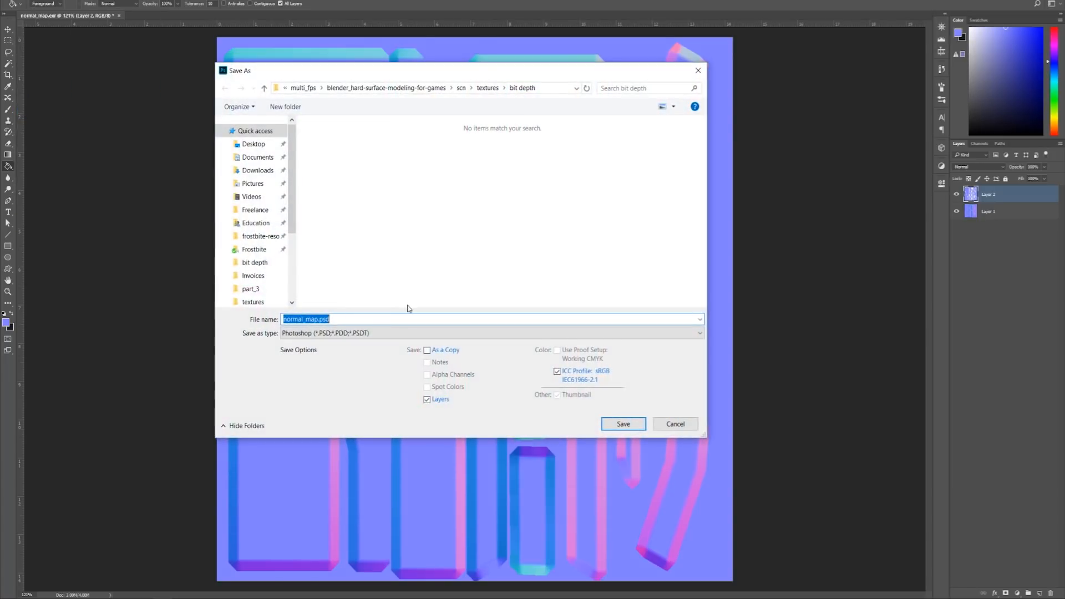
left_click(322, 333)
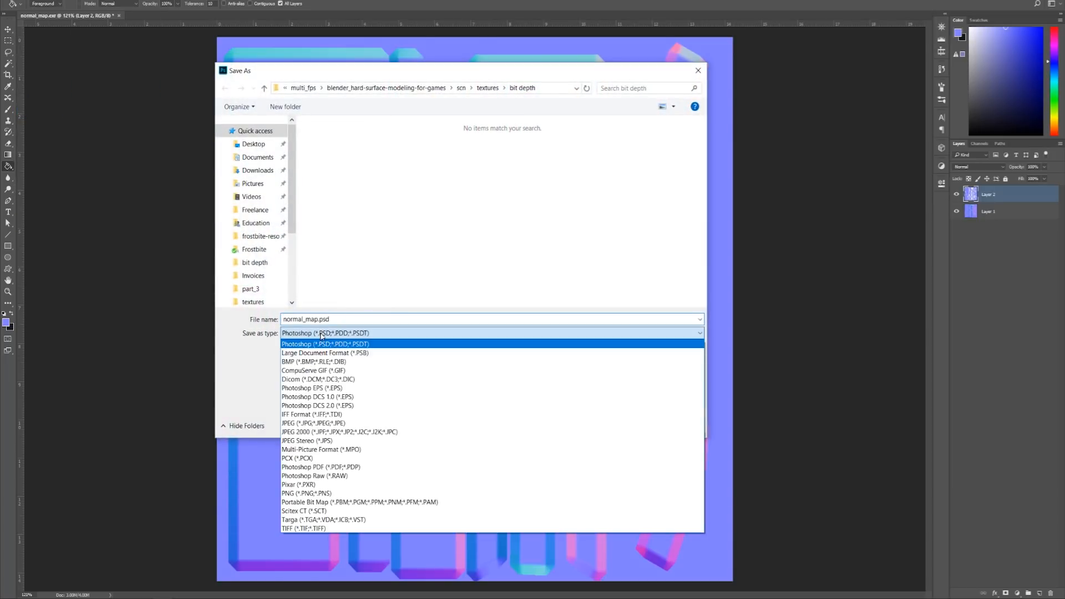
left_click(311, 494)
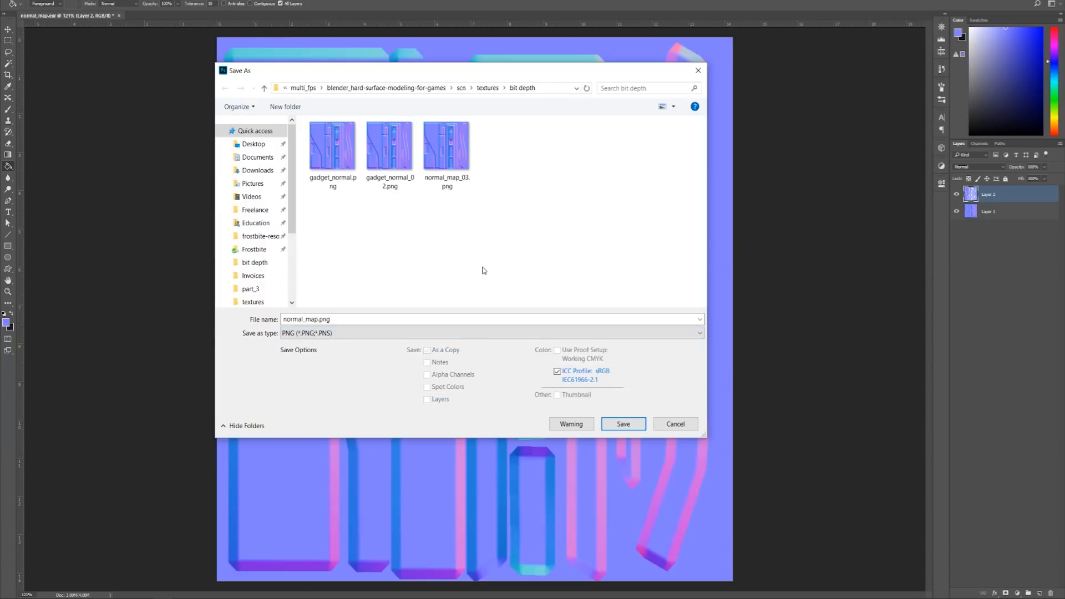
left_click(447, 147)
left_click(624, 424)
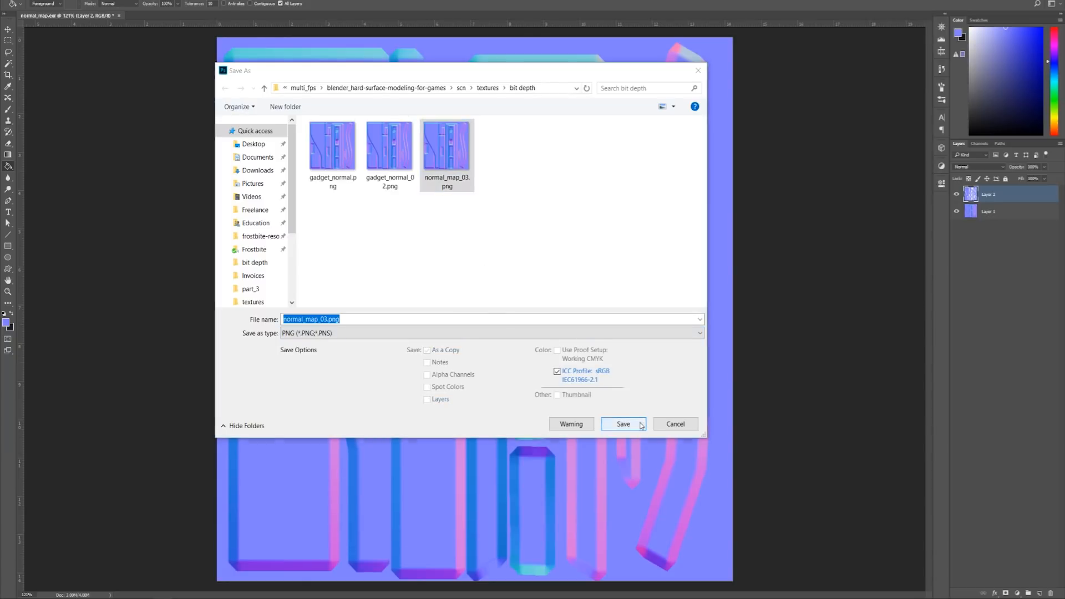
left_click(557, 298)
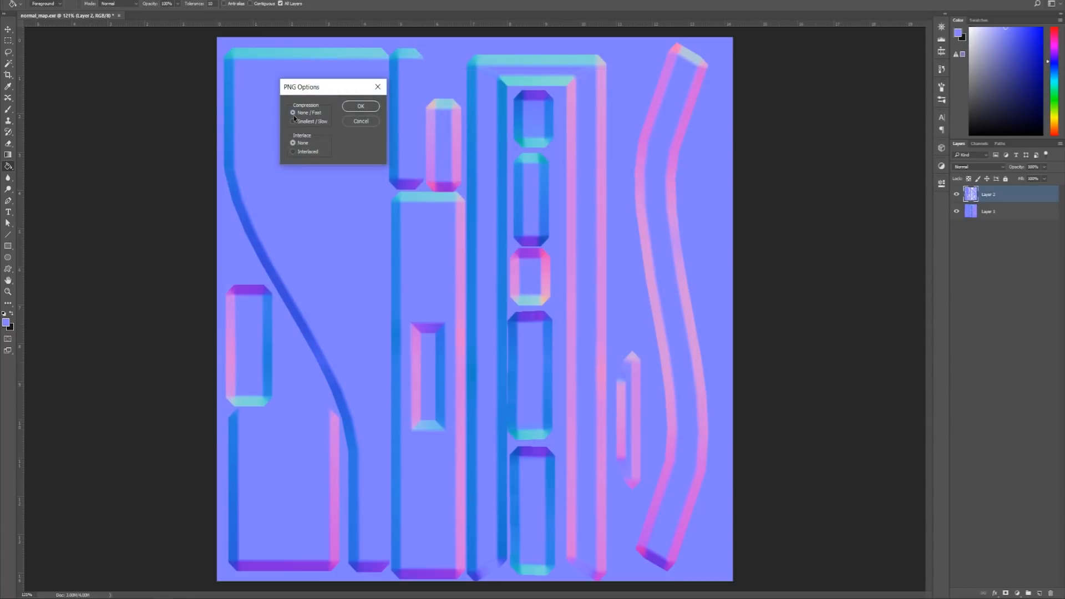
left_click(361, 107)
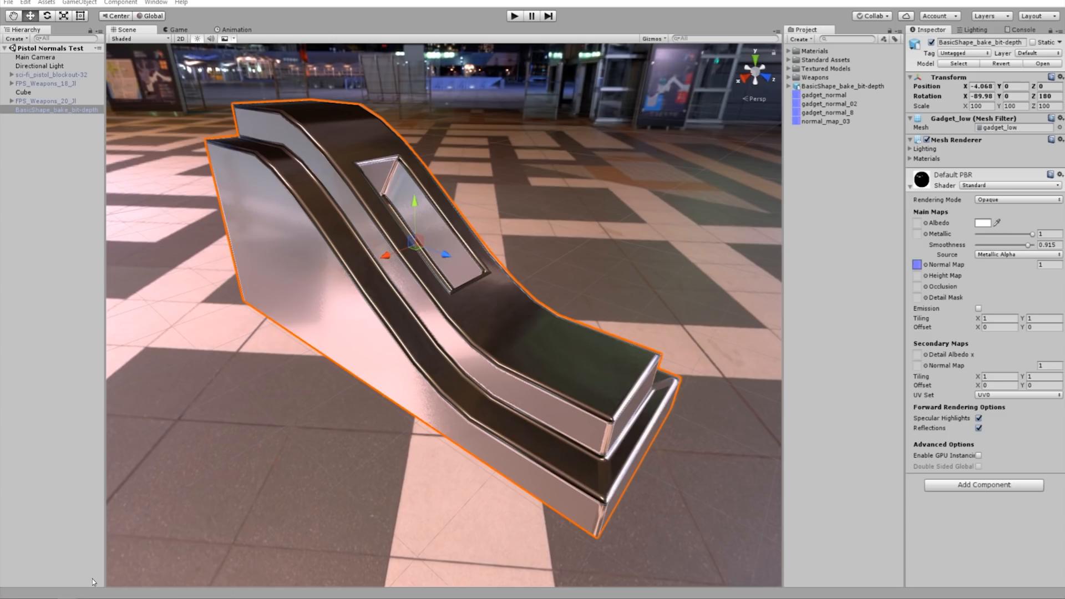
- Switch to Unity and replace normal_map_03.png in the project's Assets folder with the updated copy from the bit depth folder
left_click_drag(1064, 254, 375, 146)
left_click_drag(1064, 377, 841, 113)
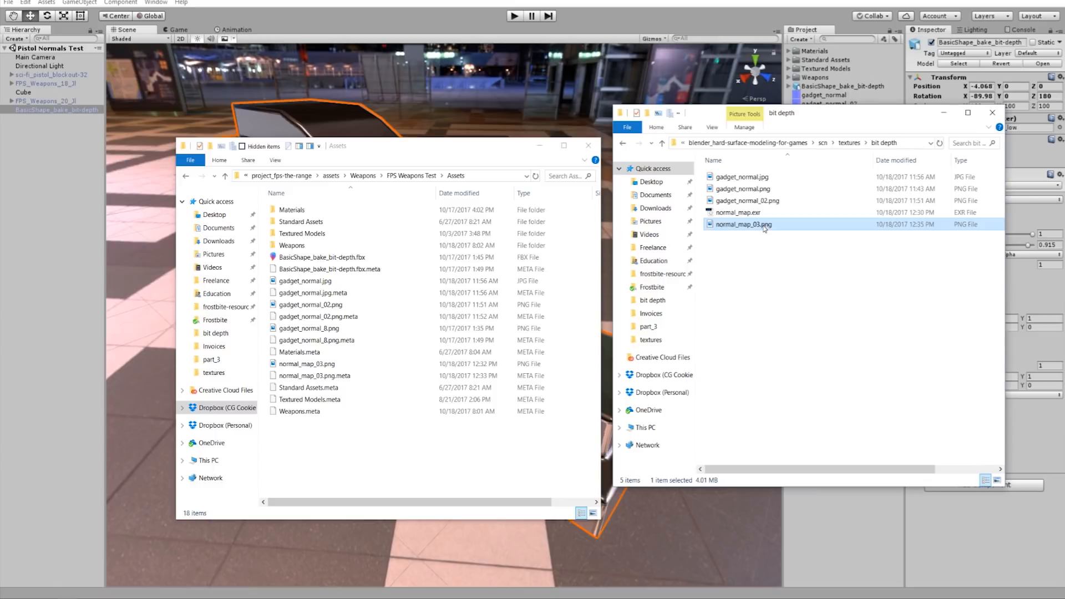
left_click(453, 154)
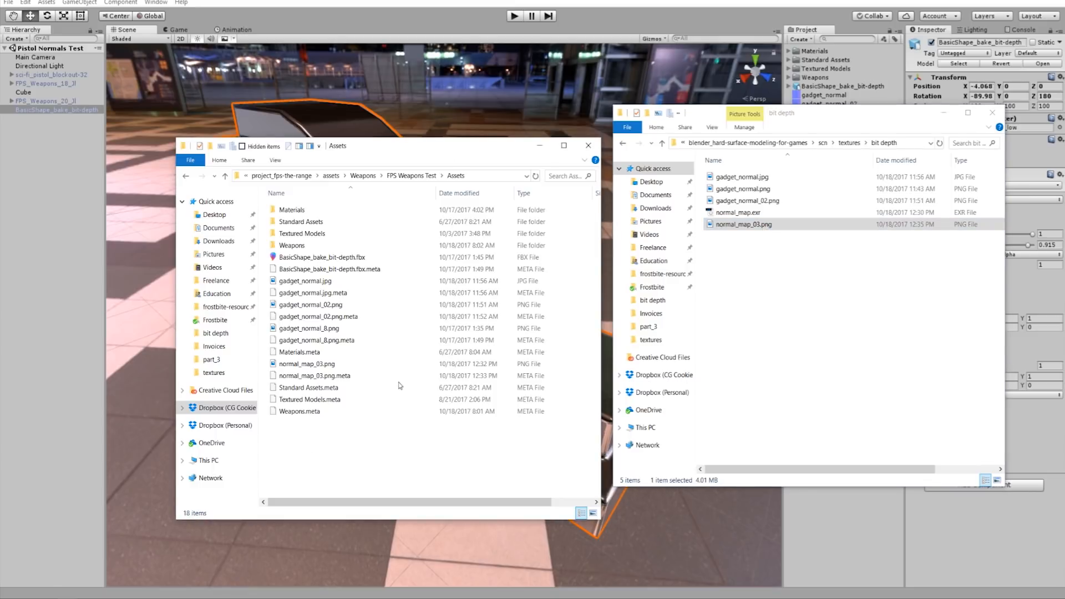
key("ctrl+v")
left_click(507, 254)
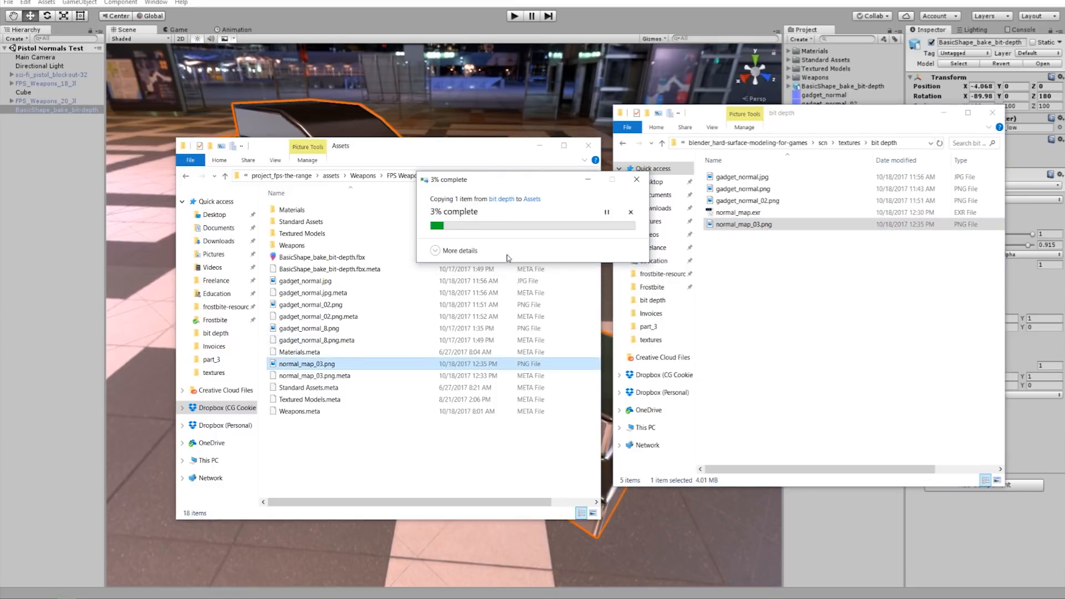
left_click_drag(414, 146, 1064, 261)
left_click_drag(798, 116, 1064, 310)
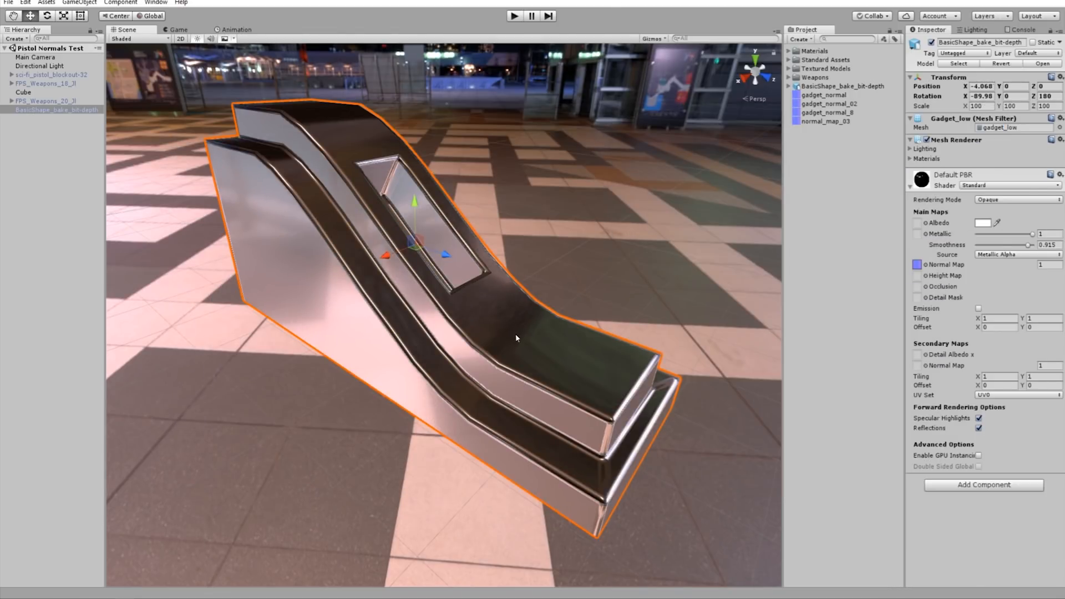
- Examine the gadget's flat and curved surfaces from several angles for reflection artifacts with the updated normal map
left_click_drag(605, 382, 482, 306, "alt")
left_click_drag(563, 432, 566, 407, "alt")
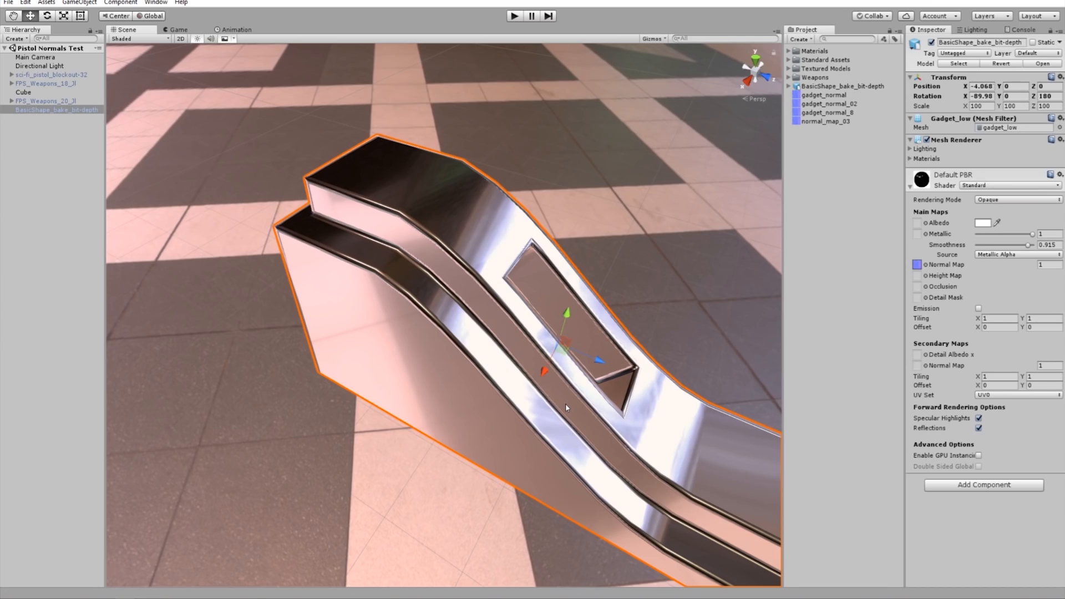
left_click_drag(564, 407, 327, 319, "alt")
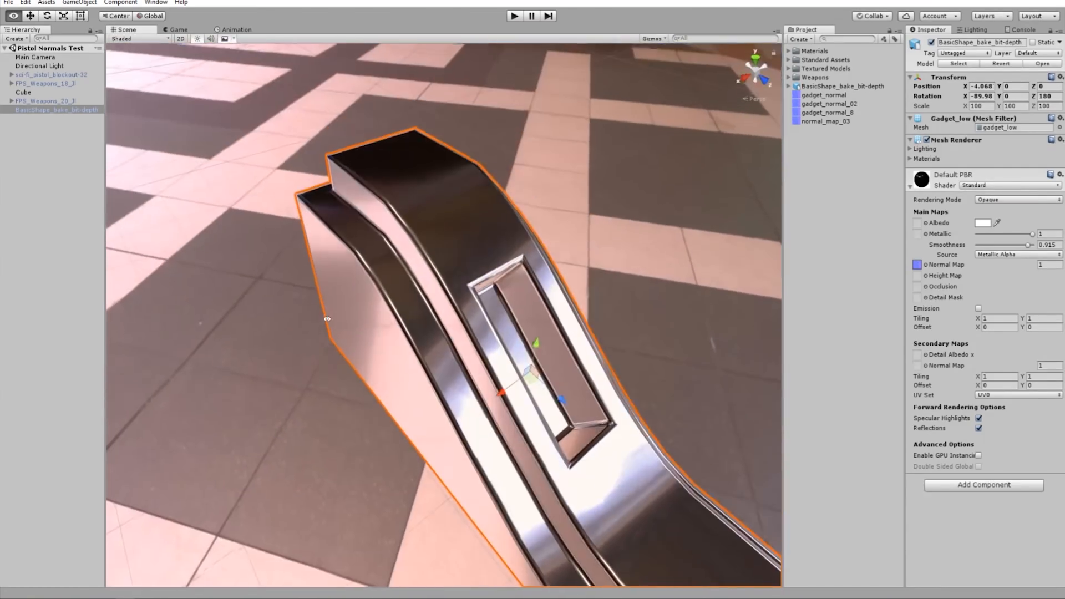
scroll(572, 438, "down", 2)
middle_click_drag(572, 438, 497, 329, "alt")
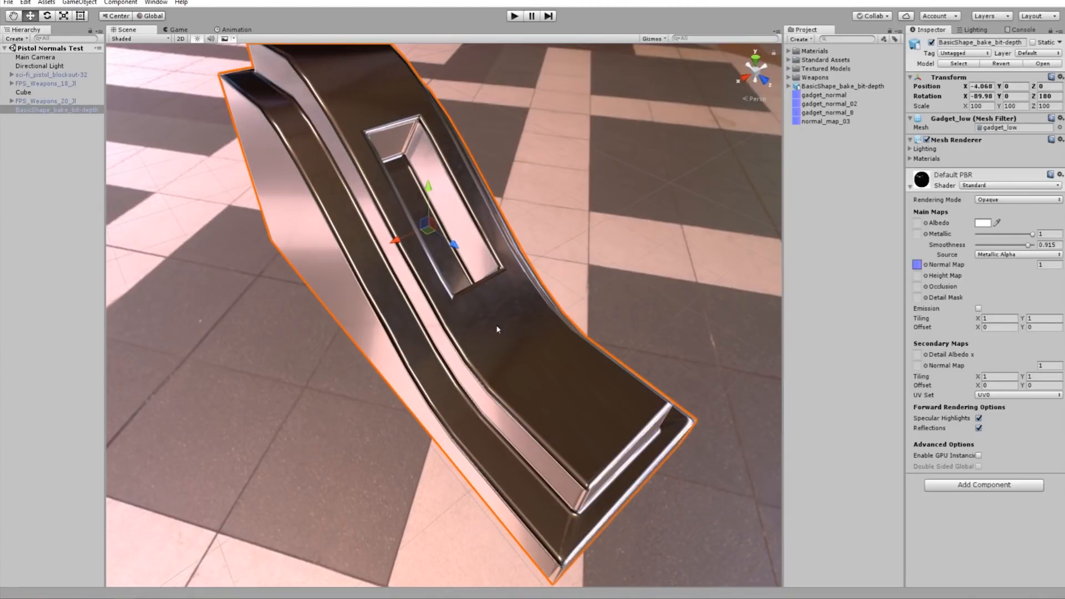